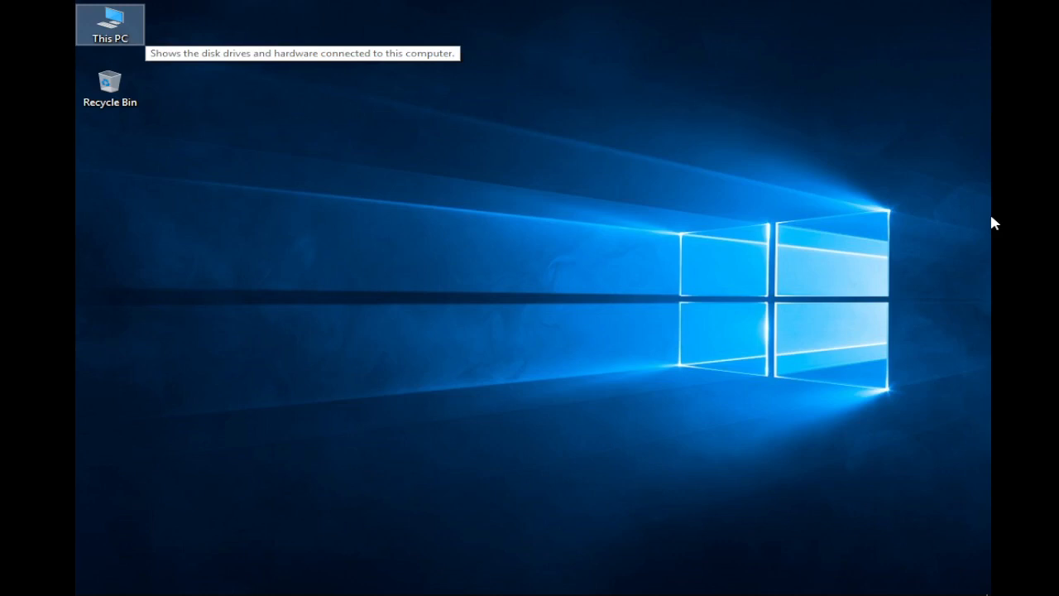
# Step: Switch to Tally.ERP 9 and open the Inventory Features of the company Tally With BP
pyautogui.moveTo(148, 588)
pyautogui.click(289, 586)
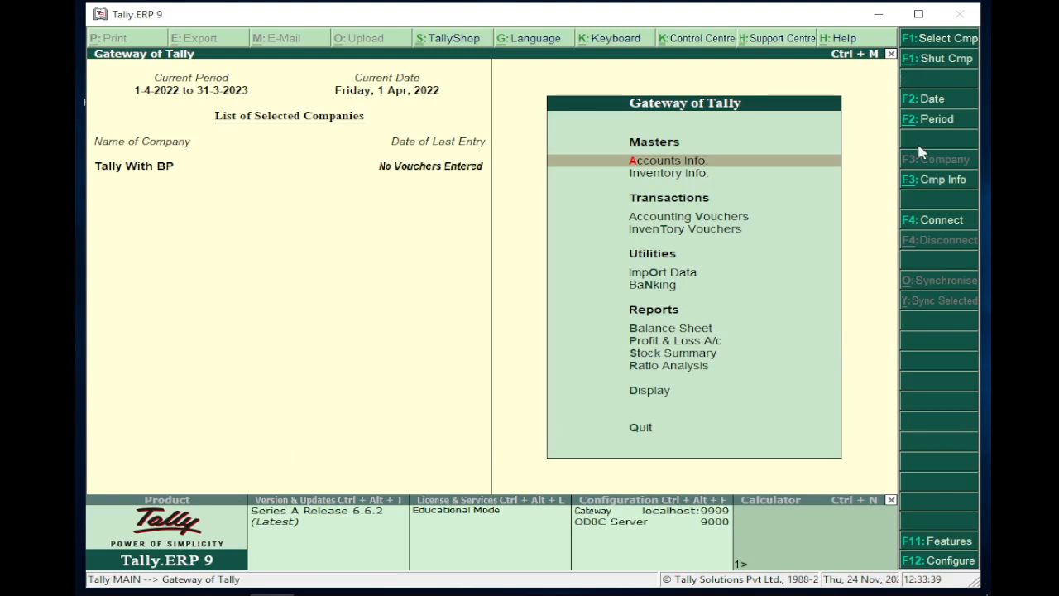
pyautogui.click(927, 542)
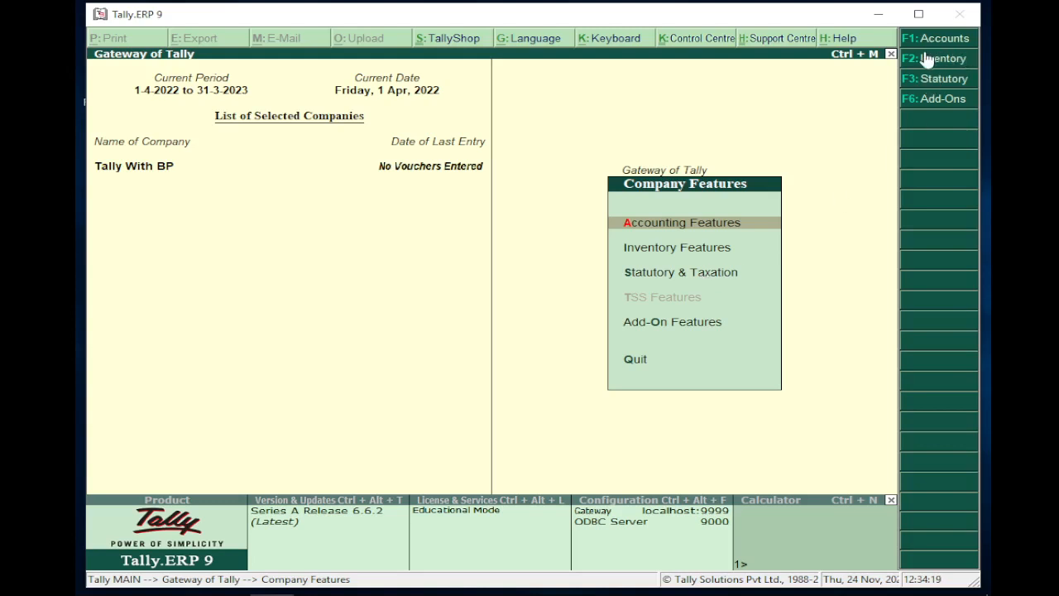
pyautogui.press('i')
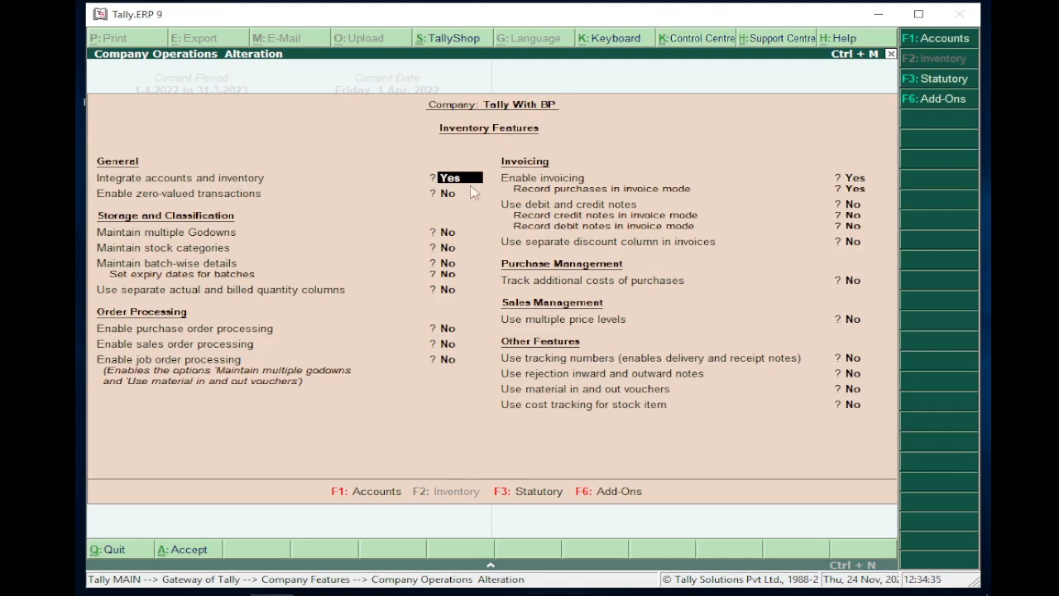
# Step: Keep invoicing enabled and set Maintain multiple Godowns to Yes
pyautogui.click(537, 187)
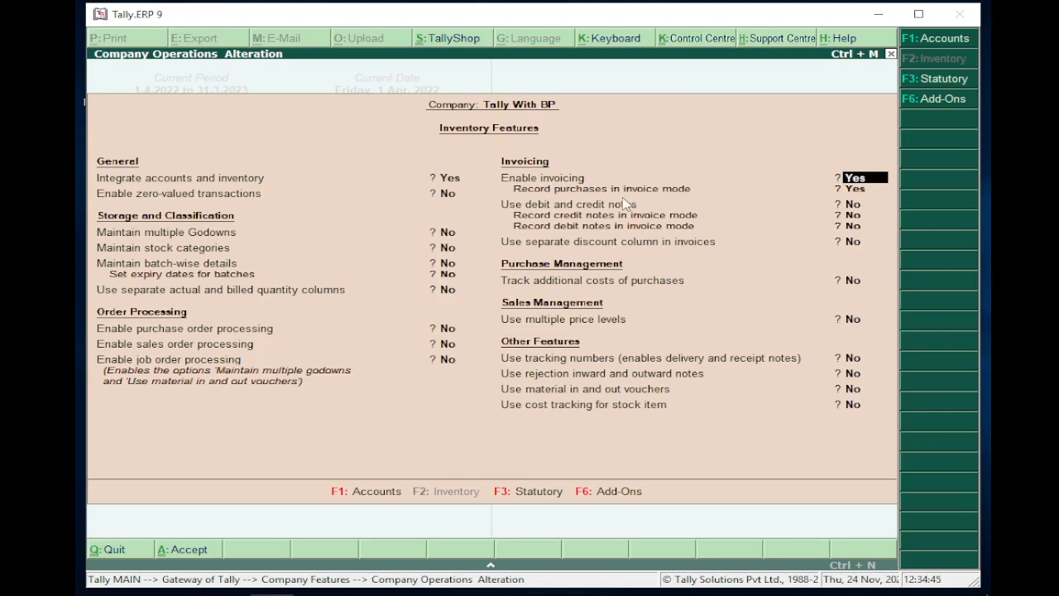
pyautogui.press('Return')
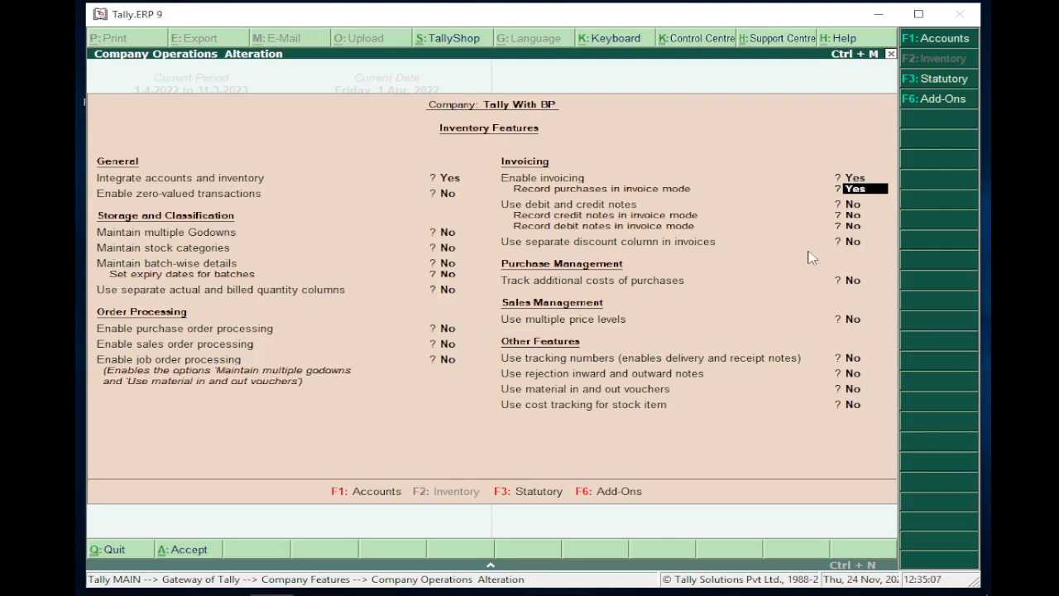
pyautogui.click(211, 235)
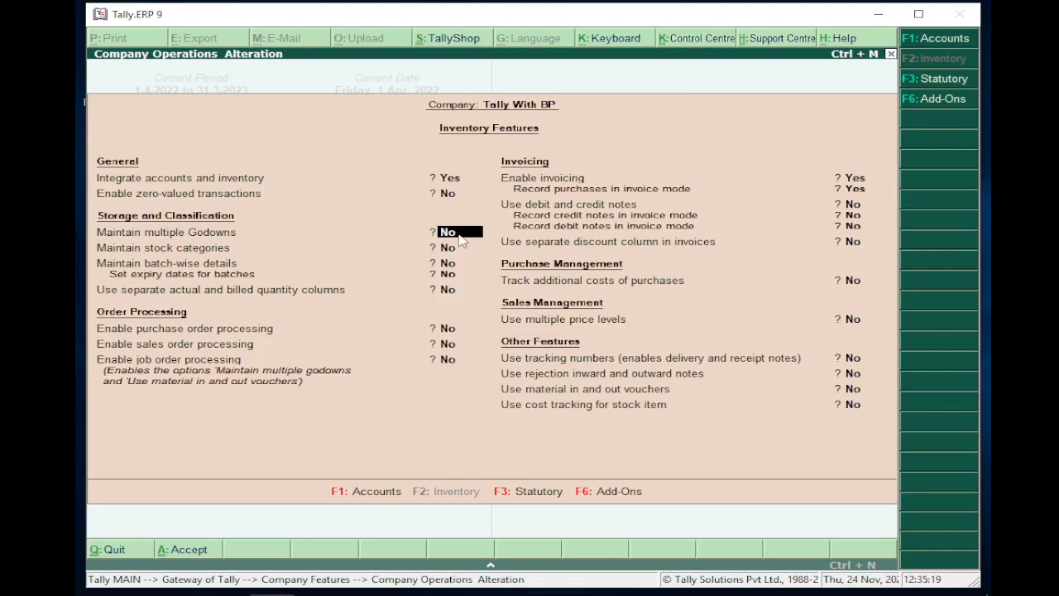
pyautogui.write('y')
# Step: Keep the remaining inventory options as they are, save the features and return to the Gateway of Tally
pyautogui.press('Return')
pyautogui.press('Return')
pyautogui.press('Return')
pyautogui.press('Return')
pyautogui.press('Return')
pyautogui.press('Return')
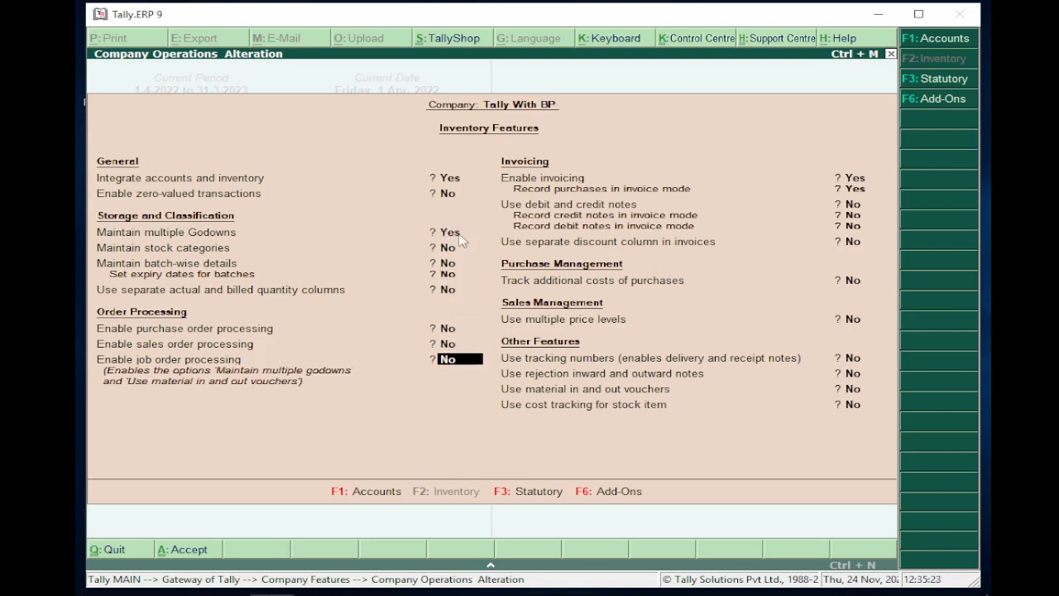
pyautogui.press('Return')
pyautogui.press('Return')
pyautogui.press('Return')
pyautogui.press('Return')
pyautogui.press('Return')
pyautogui.press('Return')
pyautogui.press('Return')
pyautogui.press('Return')
pyautogui.press('Return')
pyautogui.press('Return')
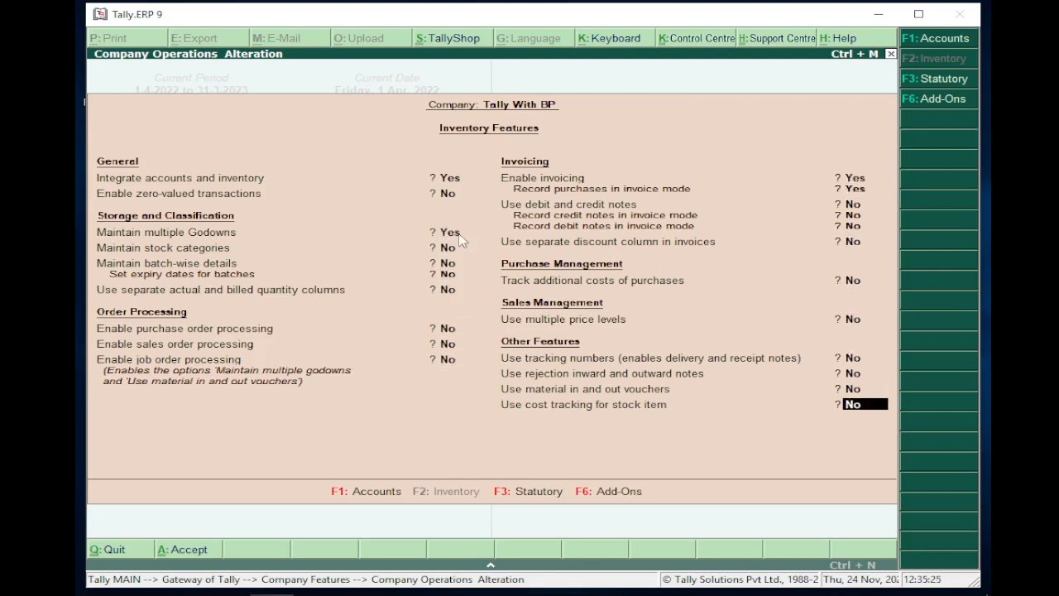
pyautogui.press('Return')
pyautogui.press('Return')
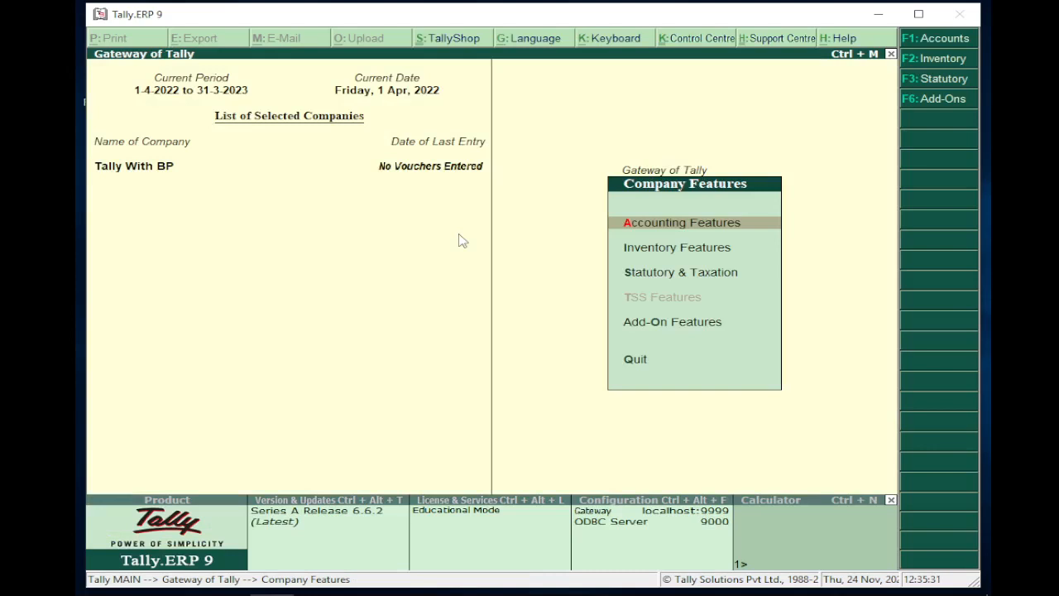
pyautogui.press('Escape')
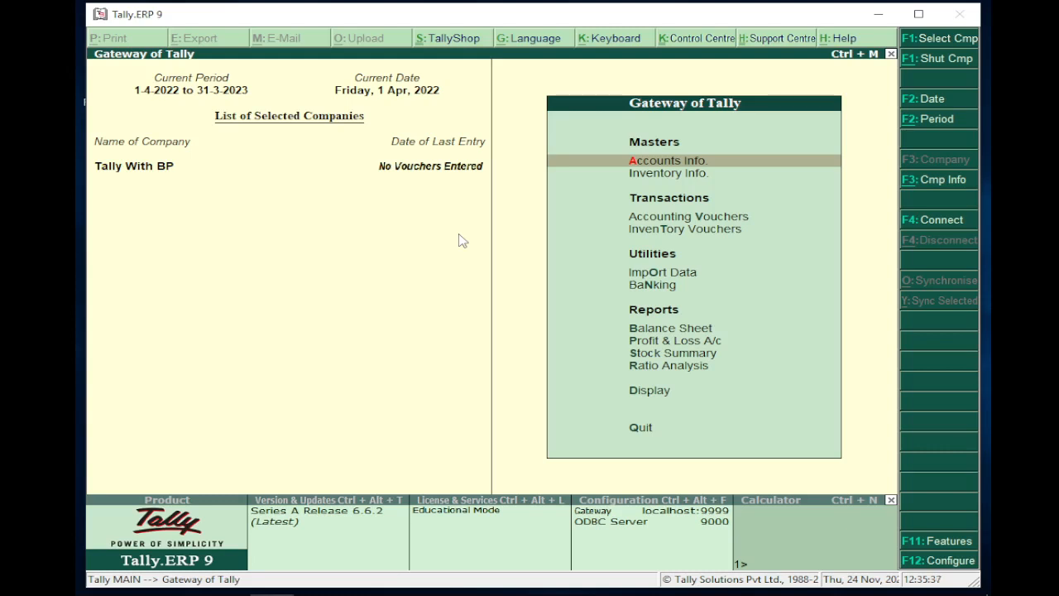
# Step: Open the creation form for a single ledger in the accounts masters
pyautogui.press('Down')
pyautogui.press('Down')
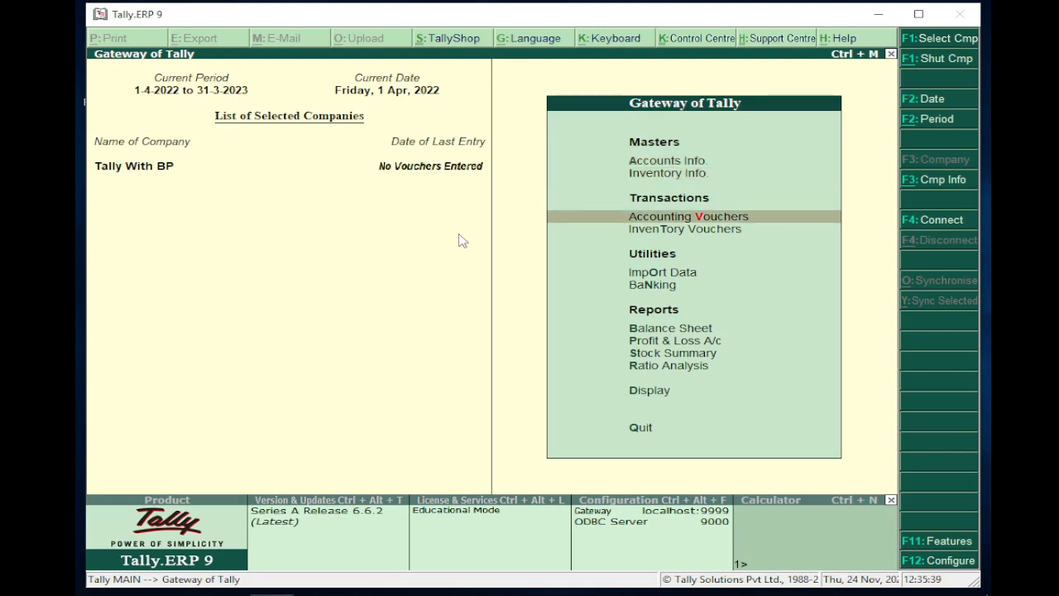
pyautogui.press('Up')
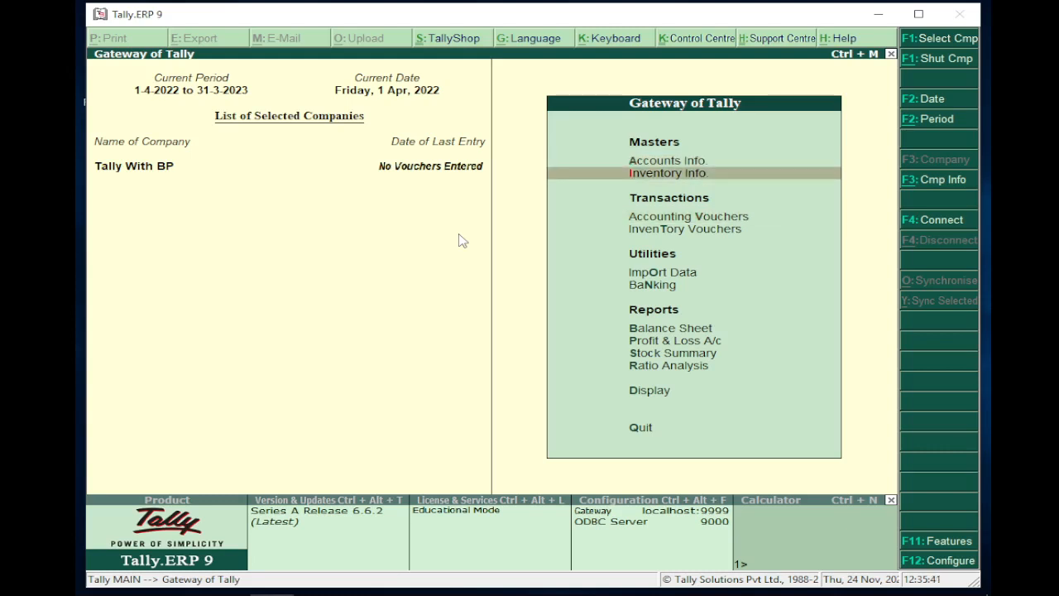
pyautogui.press('Up')
pyautogui.press('Return')
pyautogui.press('Down')
pyautogui.press('Return')
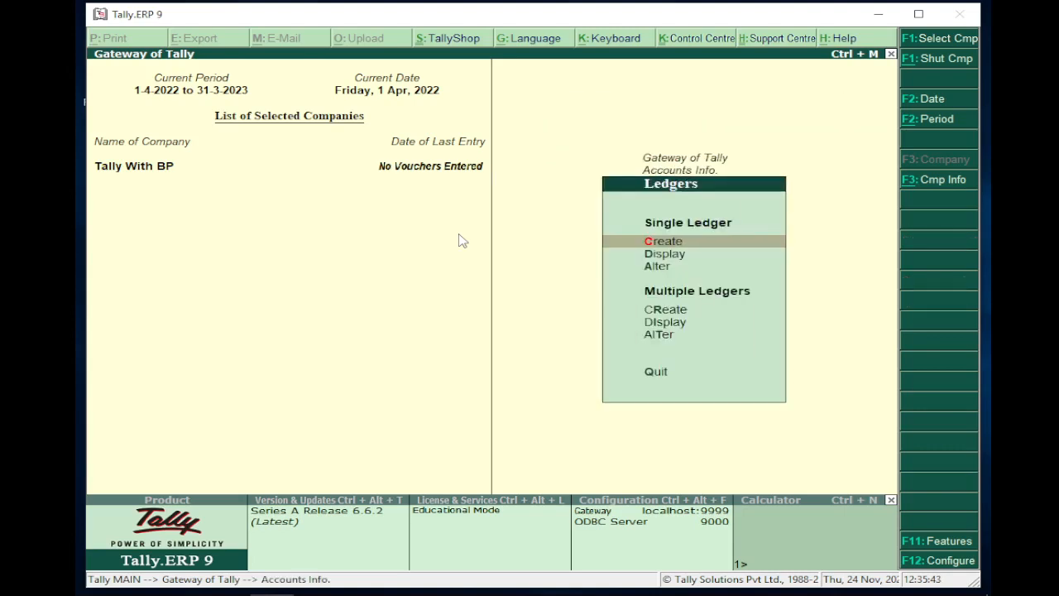
pyautogui.press('Return')
# Step: Create a ledger named Sales under Sales Accounts, with inventory values affected, and save it
pyautogui.write('Sales')
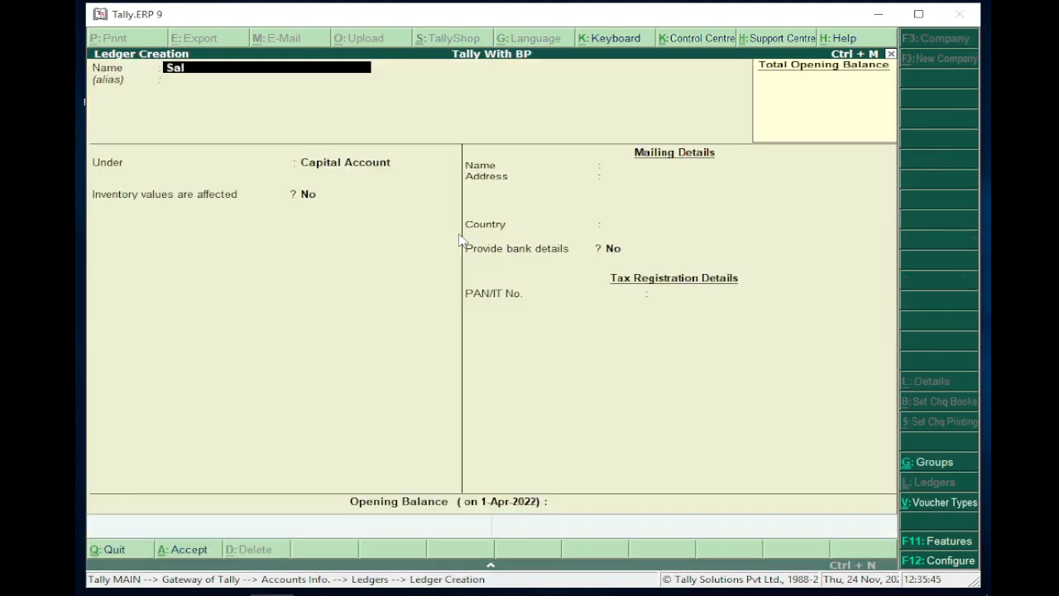
pyautogui.press('Return')
pyautogui.press('Return')
pyautogui.write('Sa')
pyautogui.press('Return')
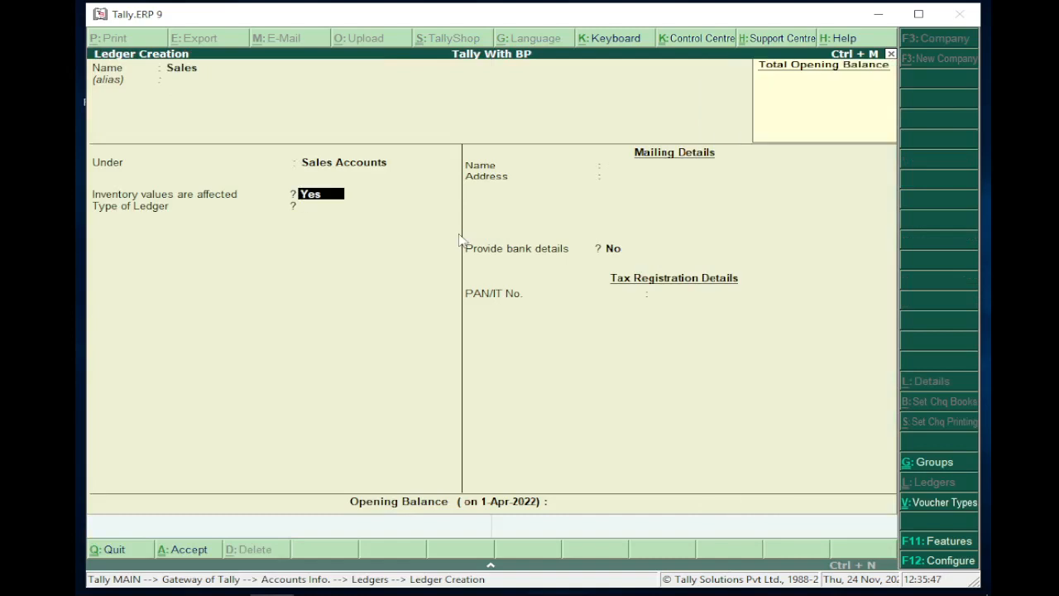
pyautogui.hotkey('ctrl', 'a')
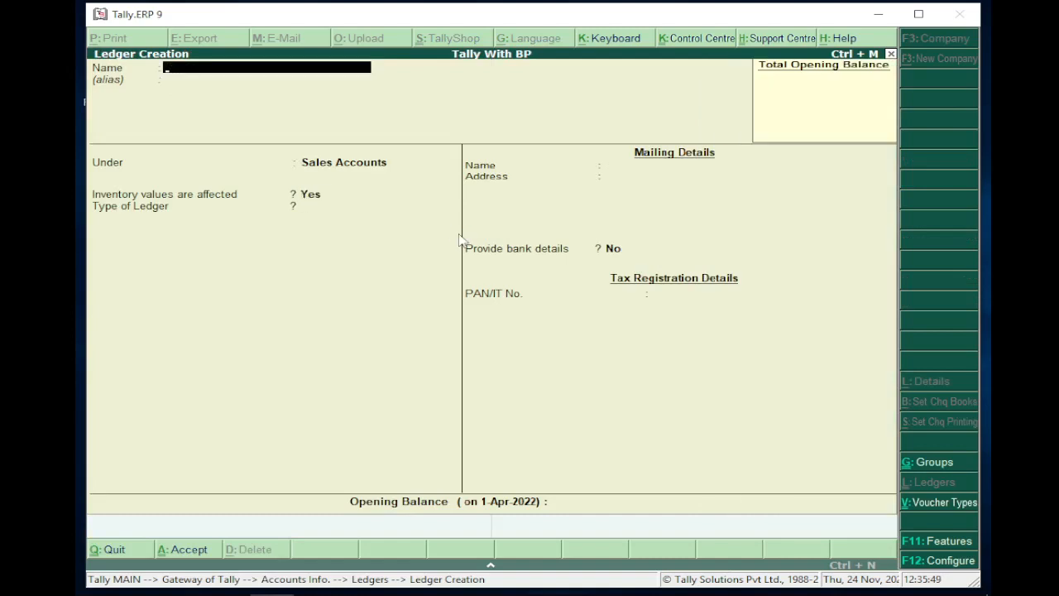
# Step: Create a ledger named Purcahse under Purchase Accounts and save it
pyautogui.write('Purcahse')
pyautogui.press('Return')
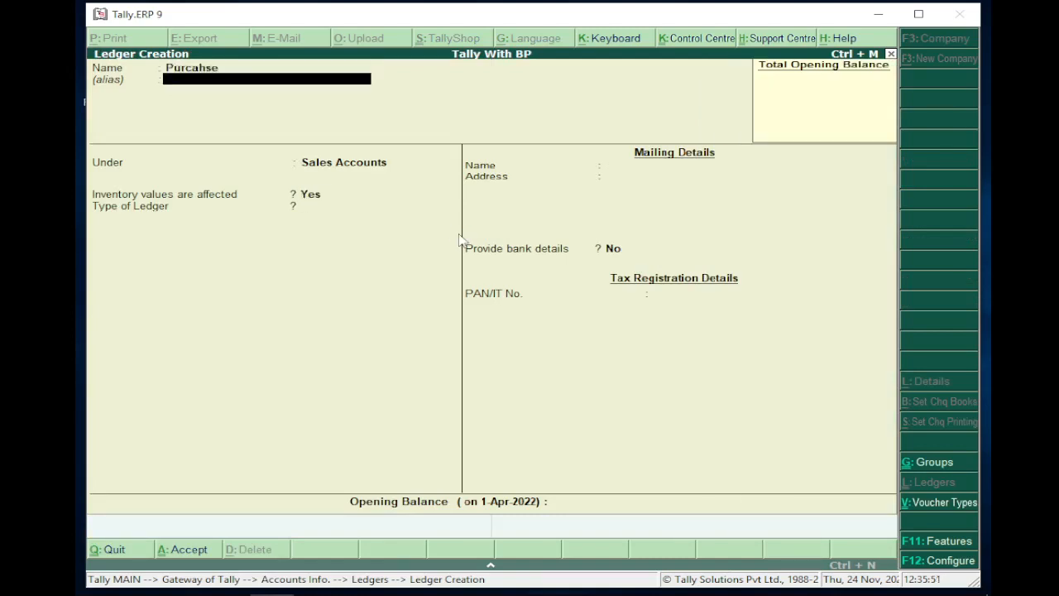
pyautogui.press('Return')
pyautogui.write('Purchas')
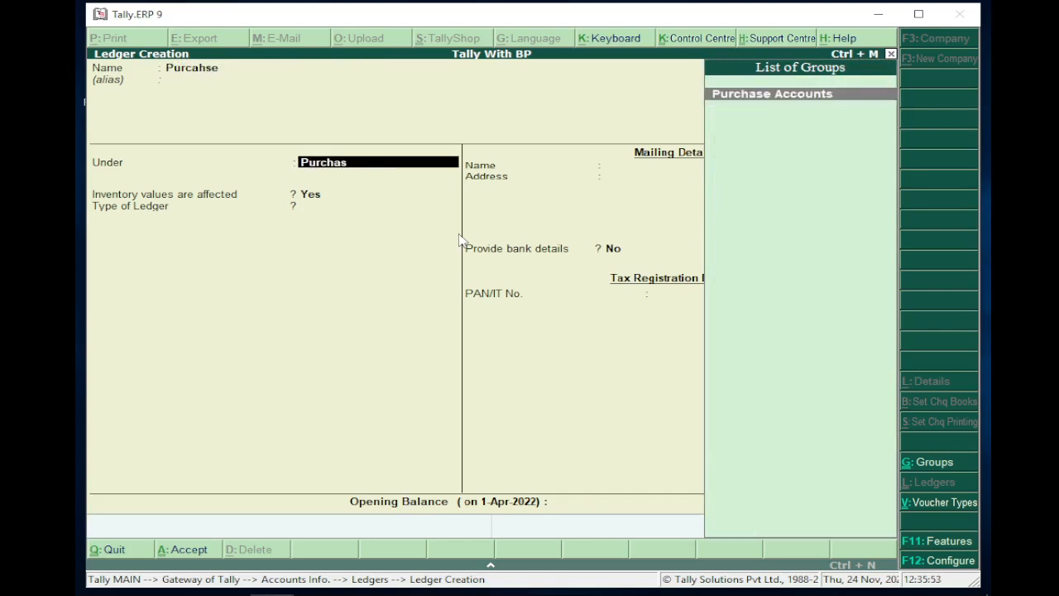
pyautogui.write('e')
pyautogui.press('Return')
pyautogui.hotkey('ctrl', 'a')
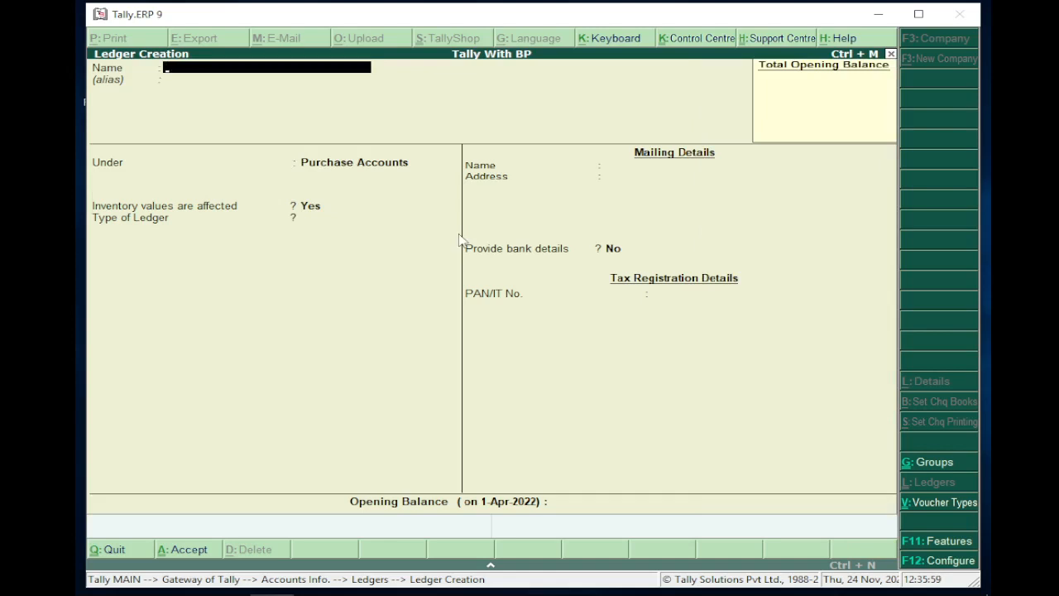
# Step: Name the next ledger with the supplier's name plus Cr and place it under Sundry Creditors, without bill-by-bill balances
pyautogui.write('Raju Cr')
pyautogui.press('Return')
pyautogui.press('Return')
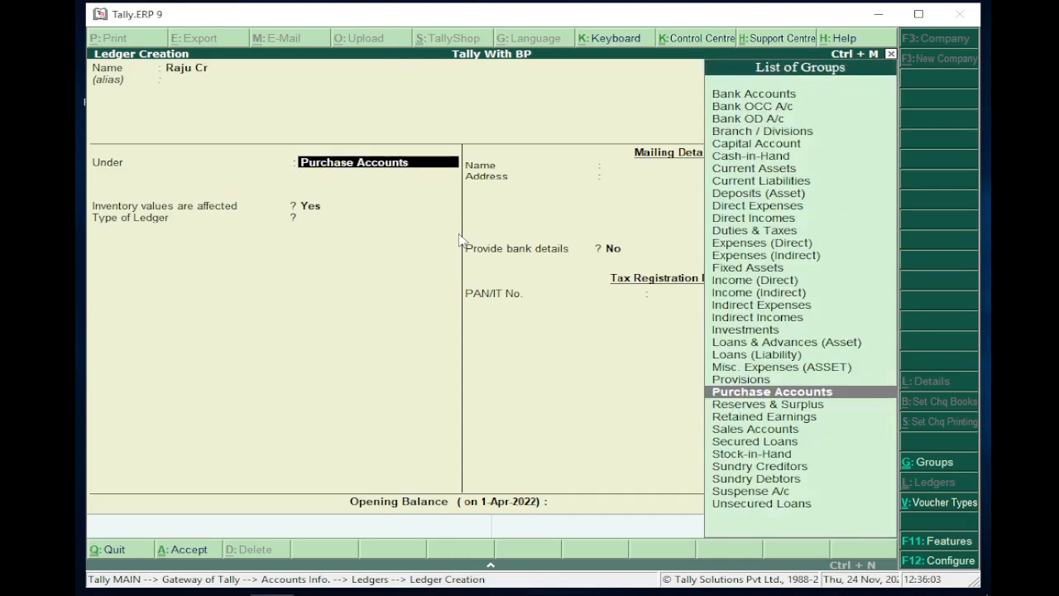
pyautogui.write('Sund')
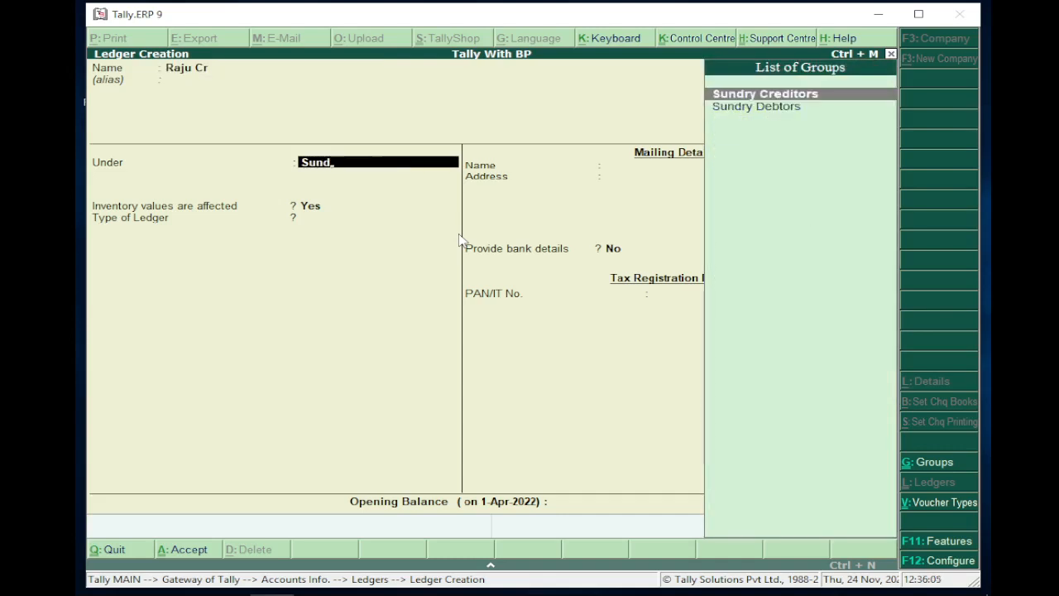
pyautogui.press('Return')
pyautogui.press('Return')
pyautogui.press('Return')
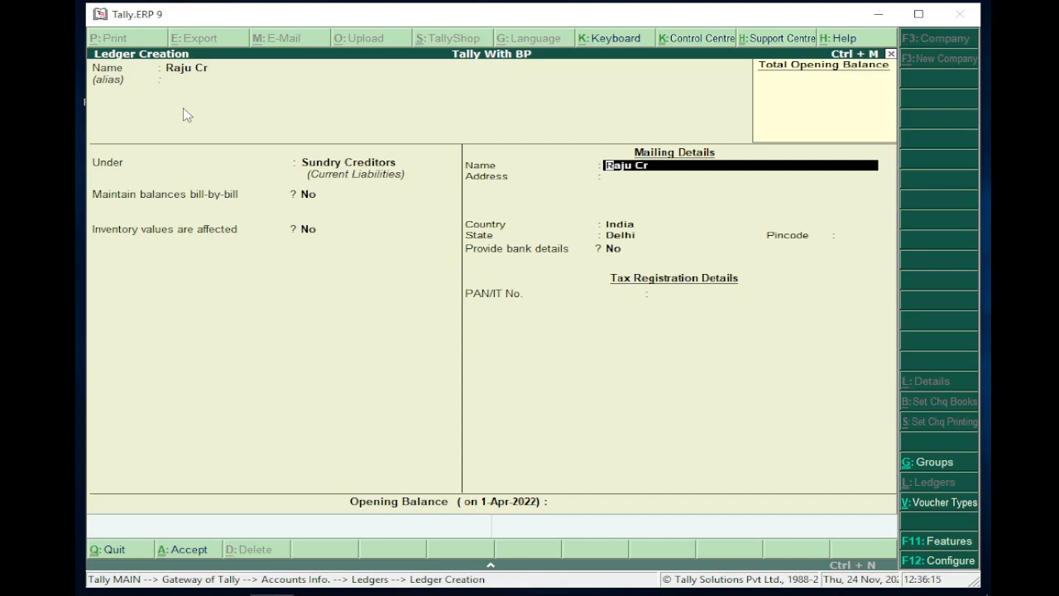
# Step: Enter the supplier's mailing name without the Cr suffix, keep India and Delhi, and save the ledger
pyautogui.write('Raju')
pyautogui.press('Return')
pyautogui.press('Return')
pyautogui.press('Return')
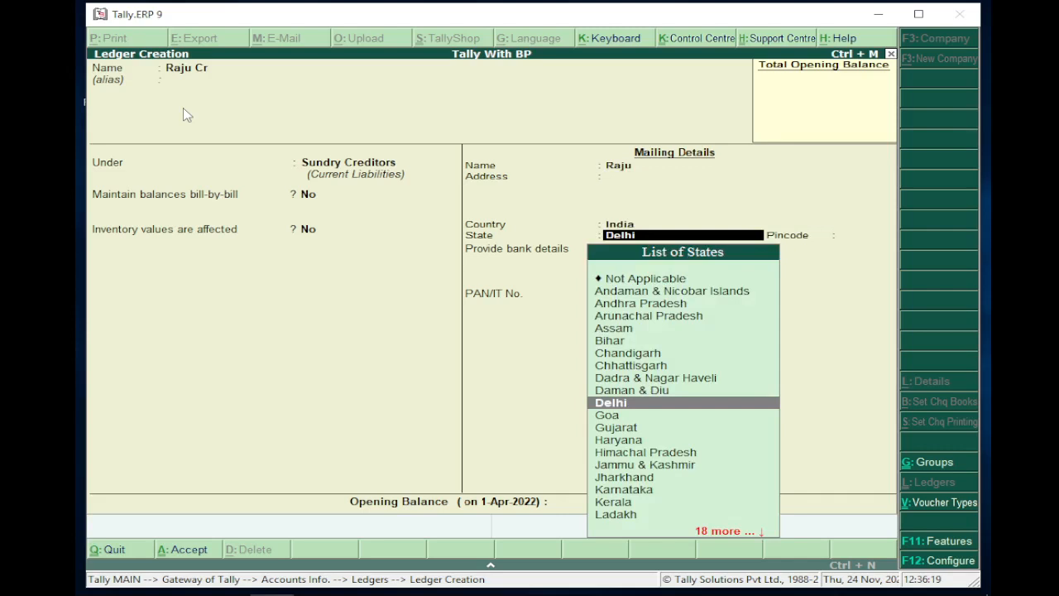
pyautogui.press('Return')
pyautogui.hotkey('ctrl', 'a')
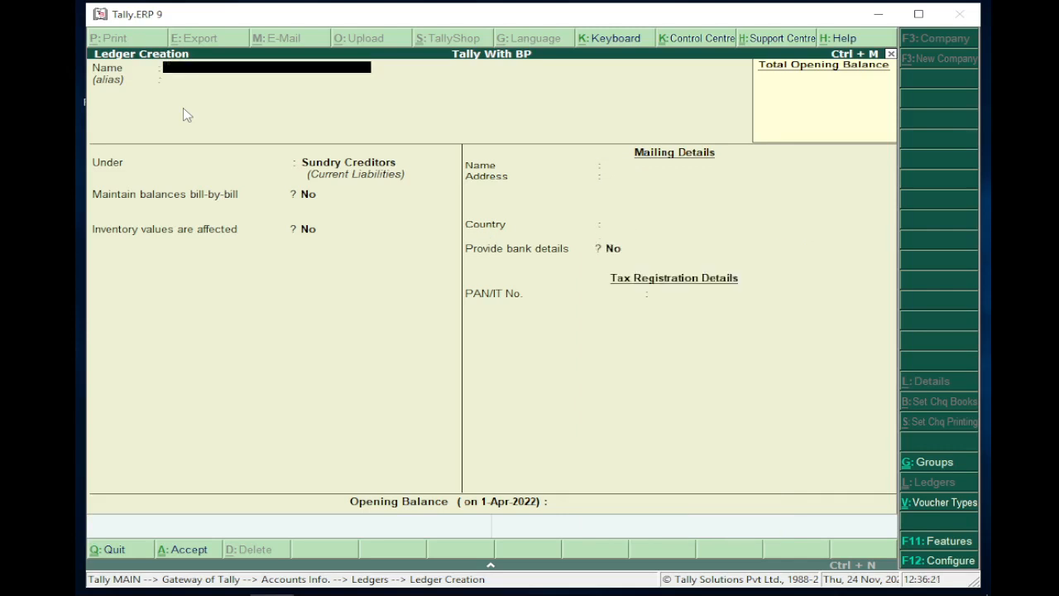
# Step: Name another ledger with the customer's name plus Dr and place it under Sundry Debtors, without bill-by-bill balances
pyautogui.write('Ram Dr')
pyautogui.press('Return')
pyautogui.press('Return')
pyautogui.press('Down')
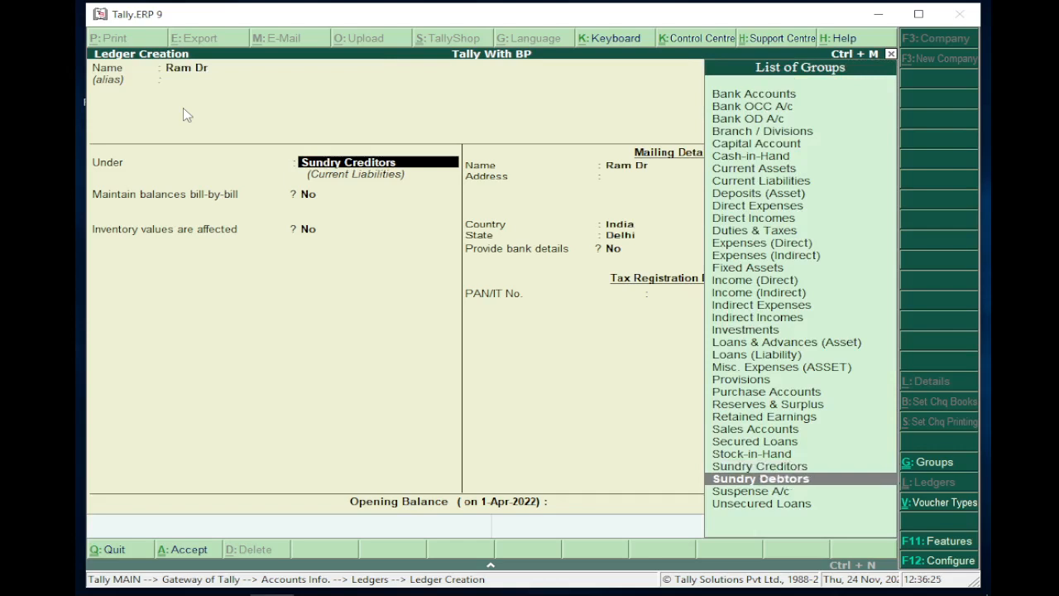
pyautogui.press('Return')
pyautogui.press('Return')
pyautogui.press('Return')
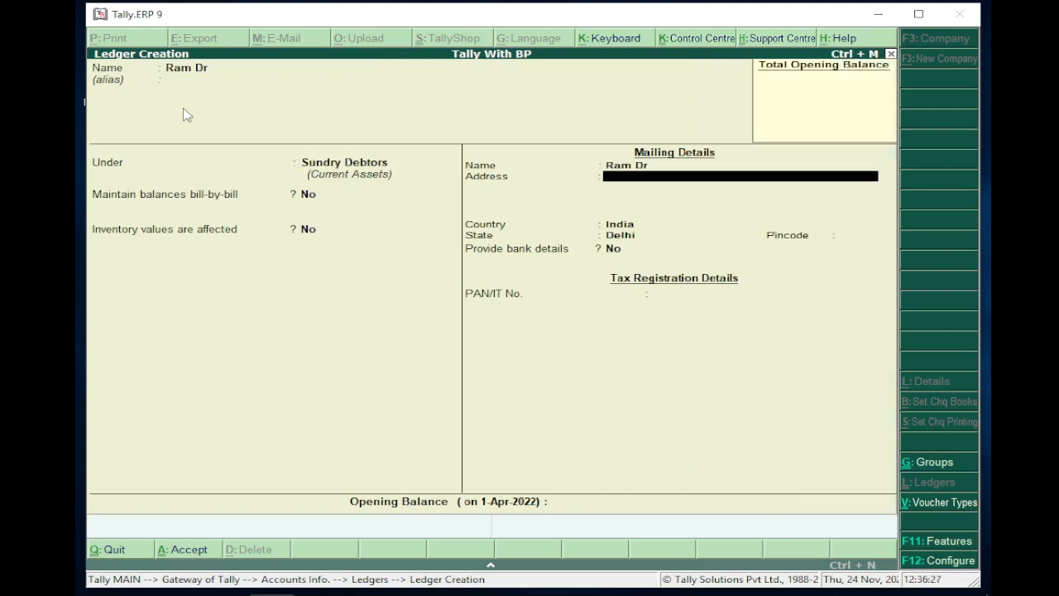
# Step: Enter the customer's mailing name without the Dr suffix and save the ledger
pyautogui.press('Up')
pyautogui.write('Ram')
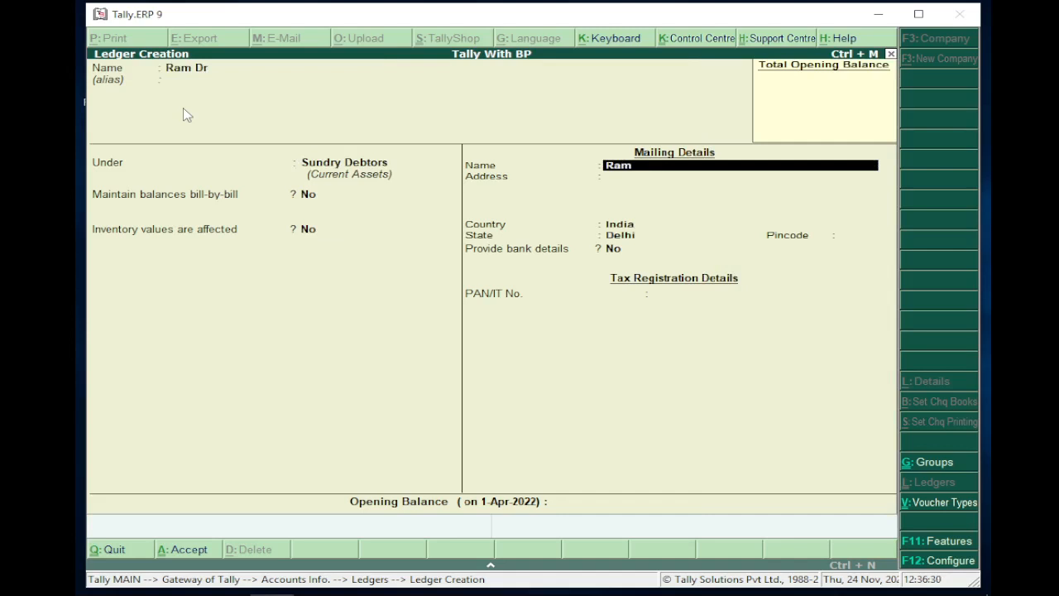
pyautogui.press('Return')
pyautogui.hotkey('ctrl', 'a')
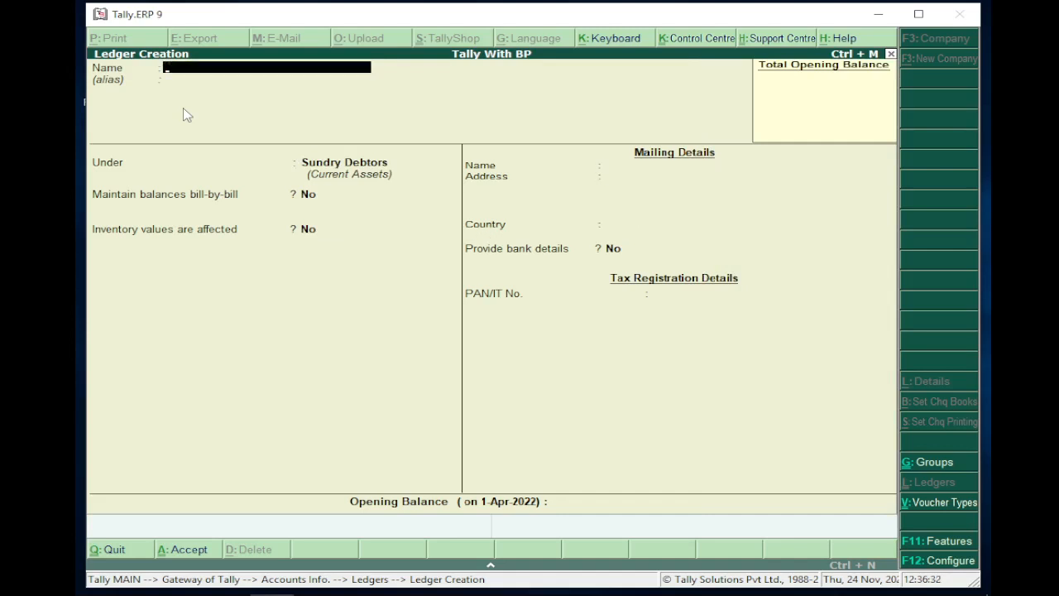
# Step: Leave ledger creation and go from the accounts masters to the inventory masters
pyautogui.press('Escape')
pyautogui.press('Return')
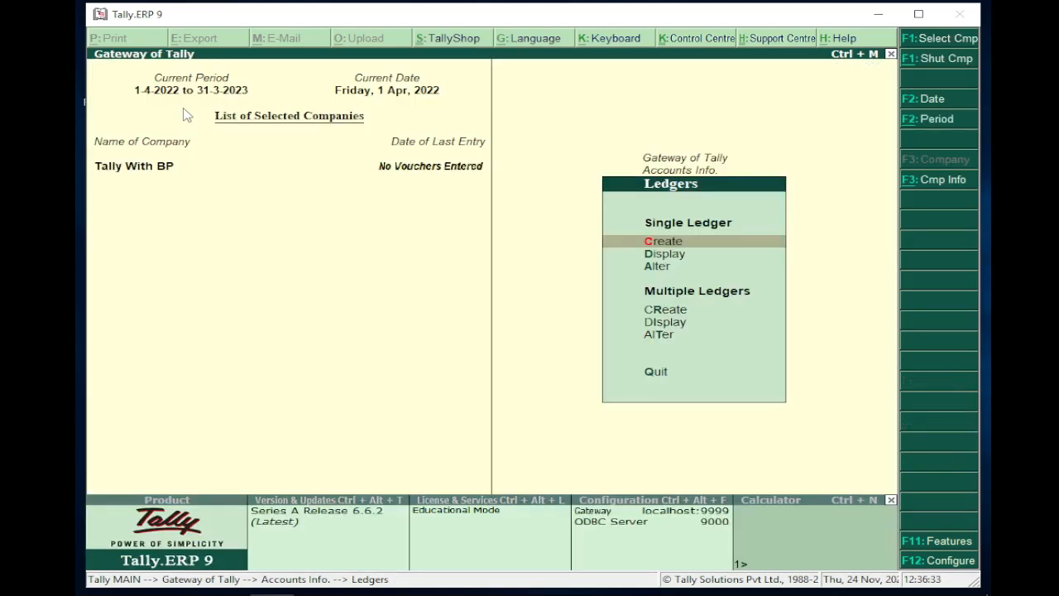
pyautogui.press('Escape')
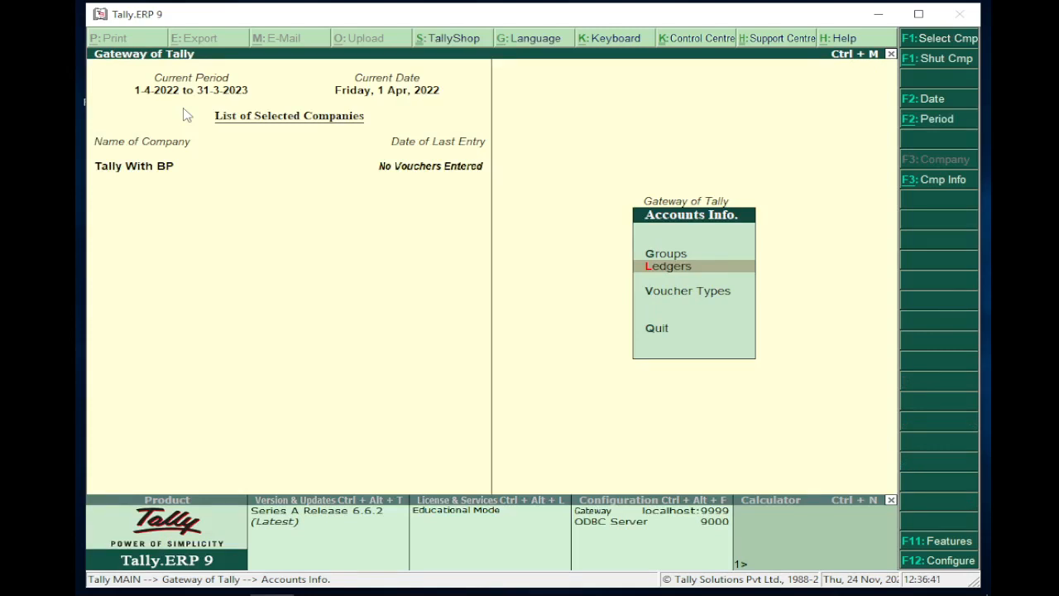
pyautogui.press('Escape')
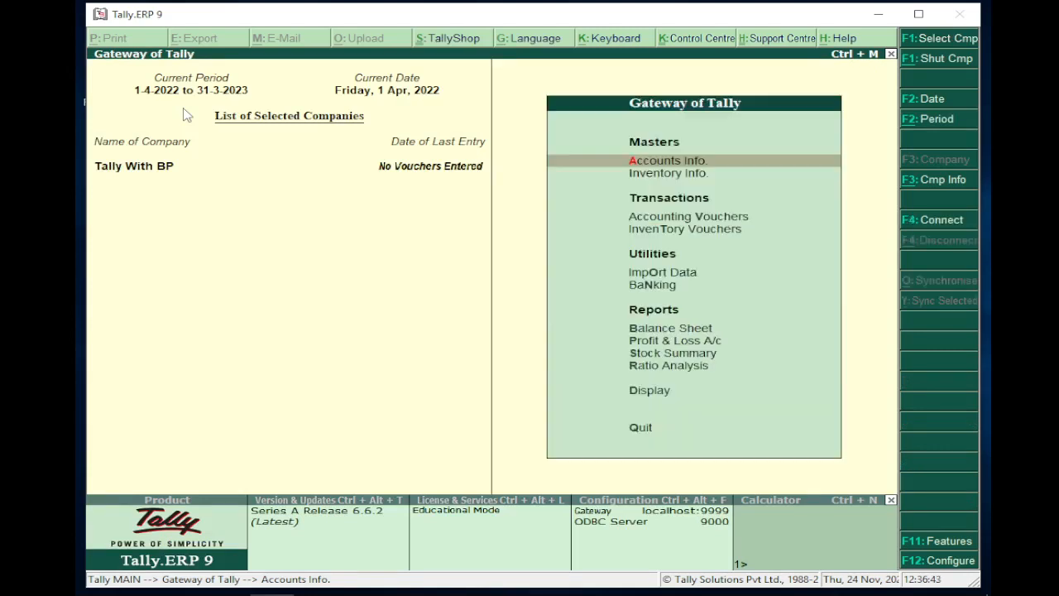
pyautogui.press('Down')
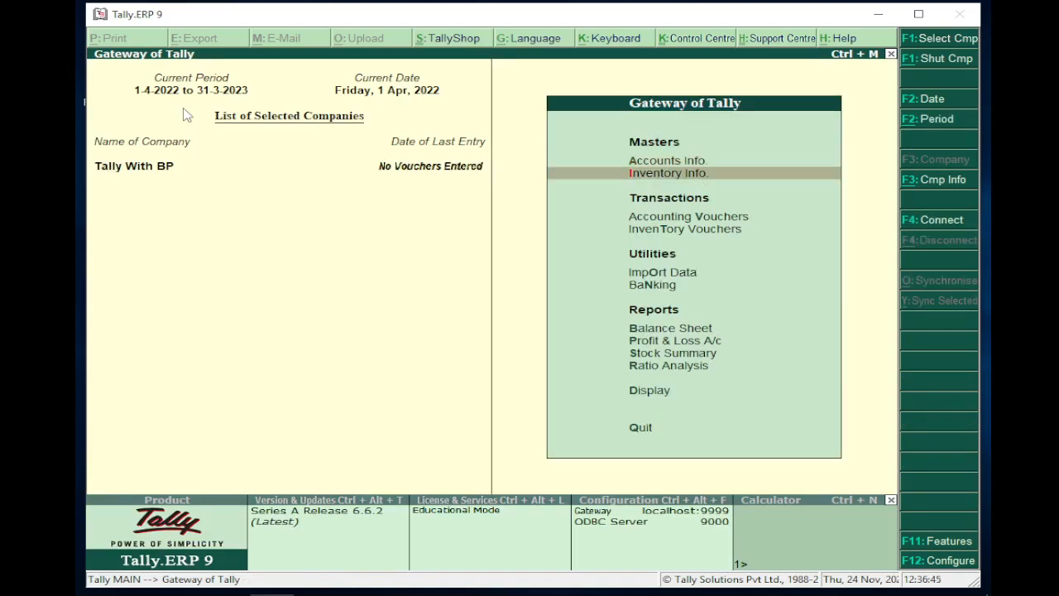
pyautogui.press('Return')
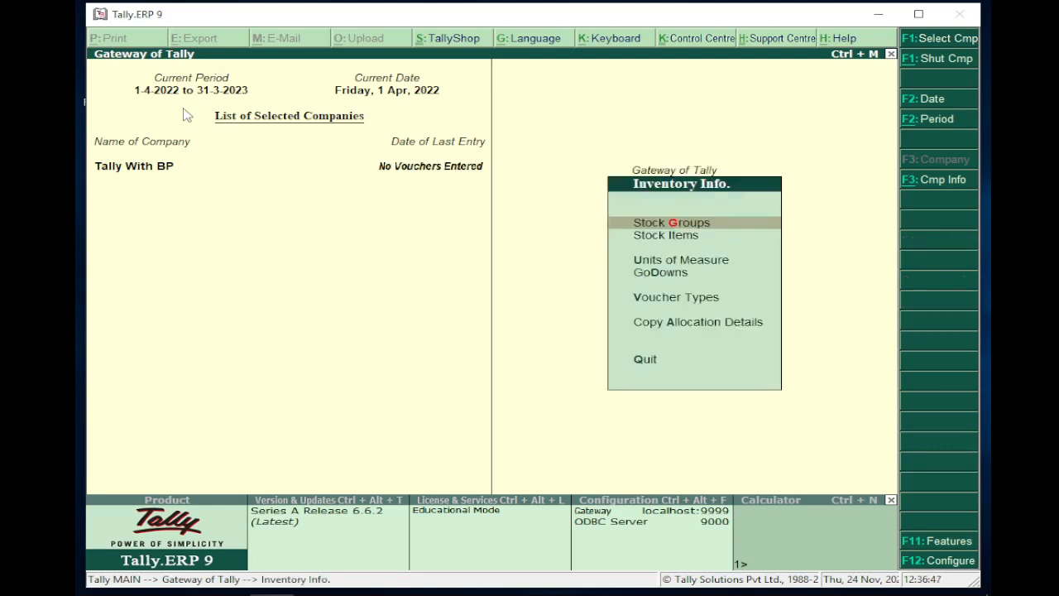
pyautogui.press('Down')
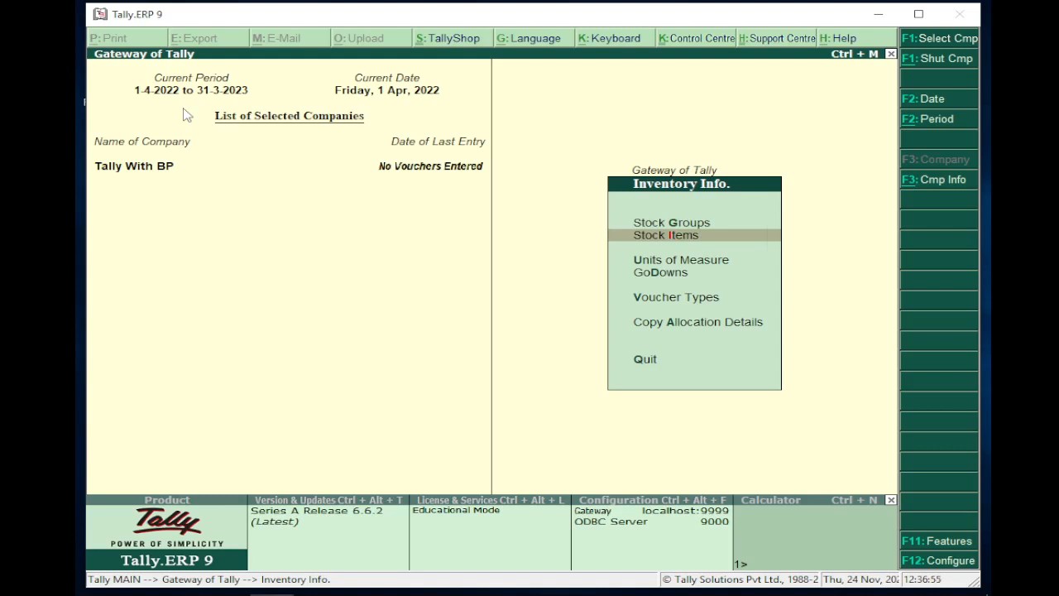
pyautogui.press('Down')
pyautogui.press('Down')
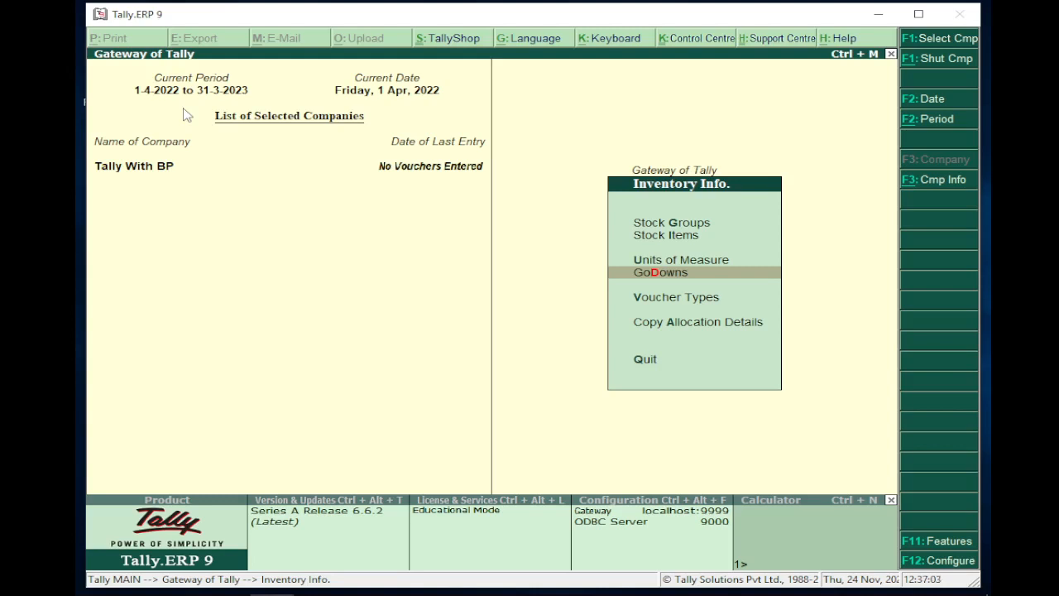
pyautogui.press('Up')
pyautogui.press('Up')
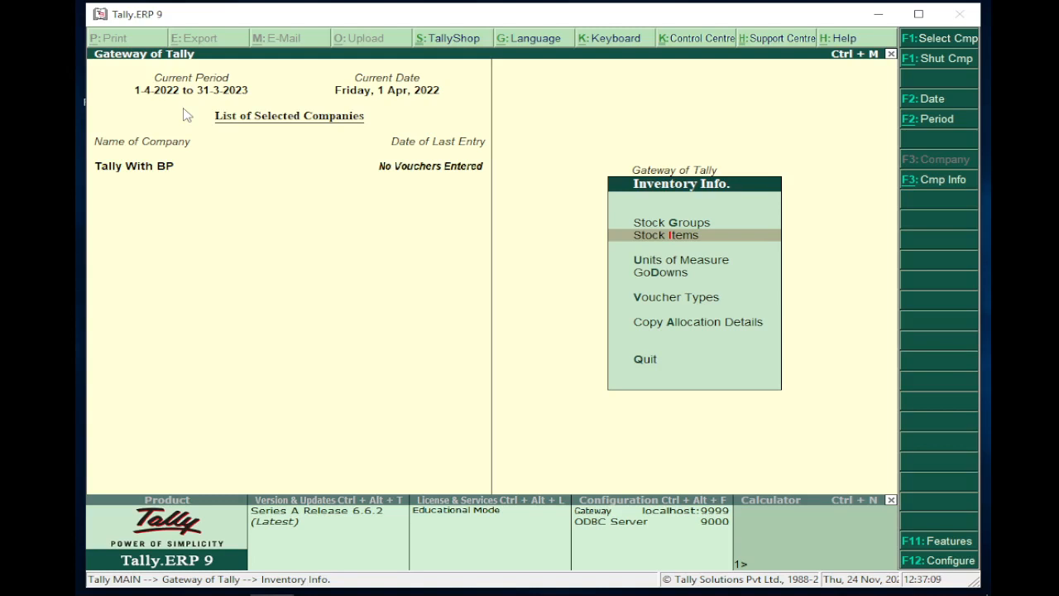
# Step: Create a simple unit of measure with the symbol pc, no formal name and 0 decimal places
pyautogui.press('Down')
pyautogui.press('Return')
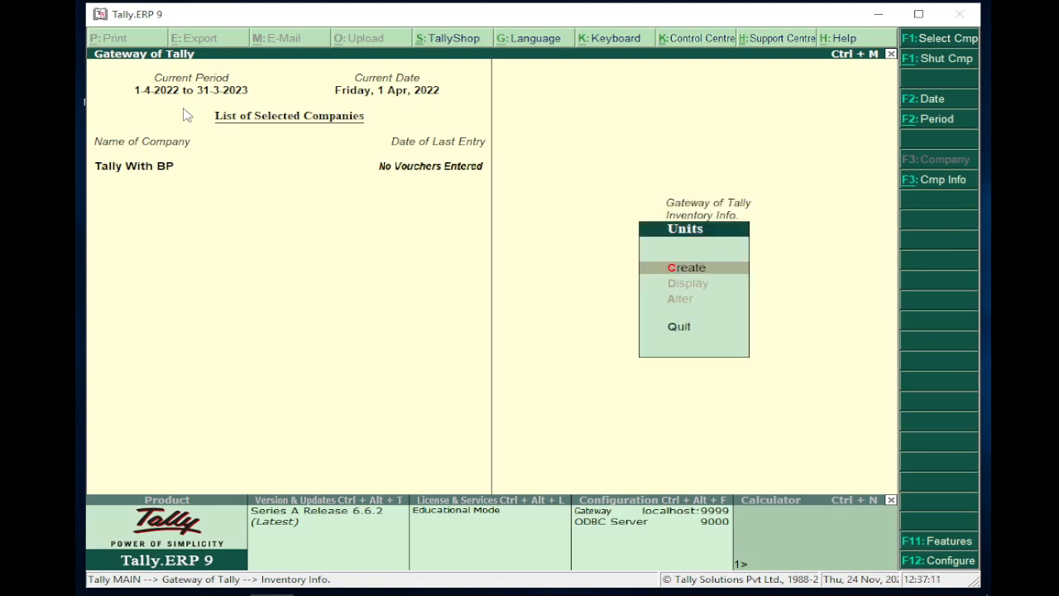
pyautogui.press('Return')
pyautogui.write('p')
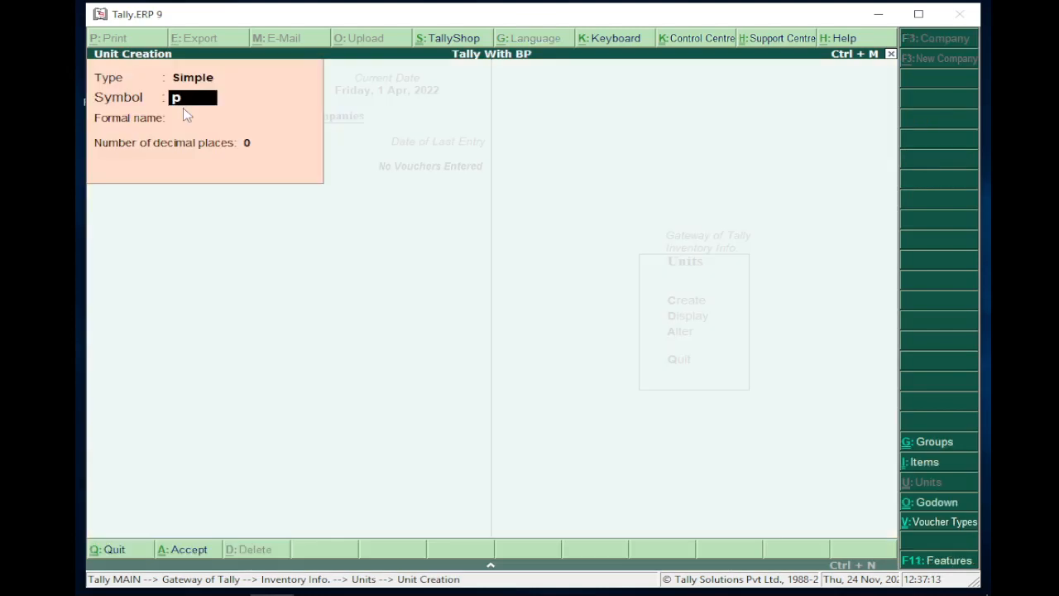
pyautogui.write('c')
pyautogui.press('Return')
pyautogui.press('Return')
pyautogui.press('Return')
pyautogui.press('Return')
pyautogui.press('Escape')
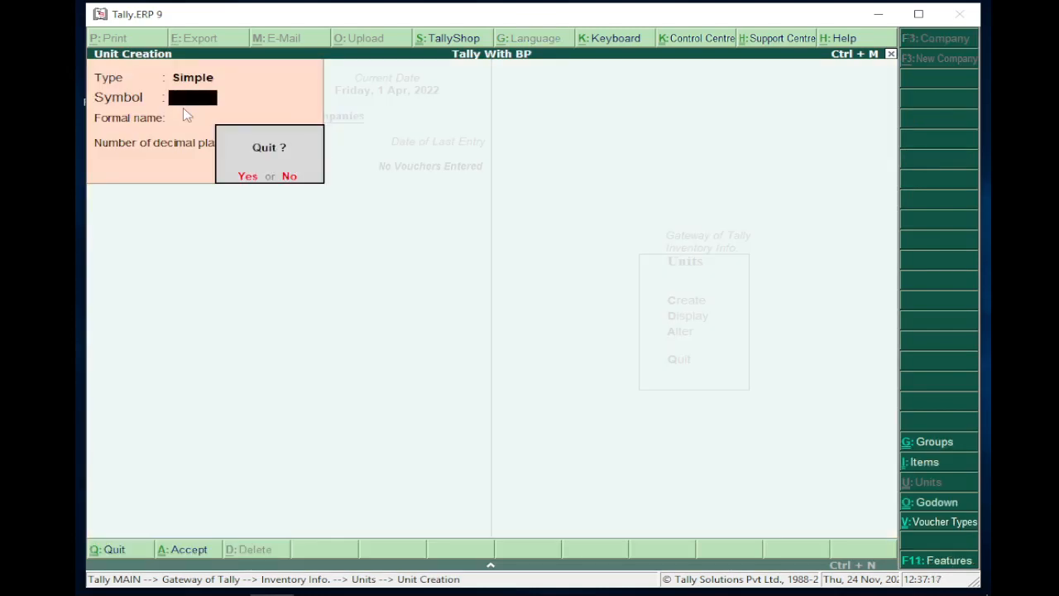
pyautogui.press('Return')
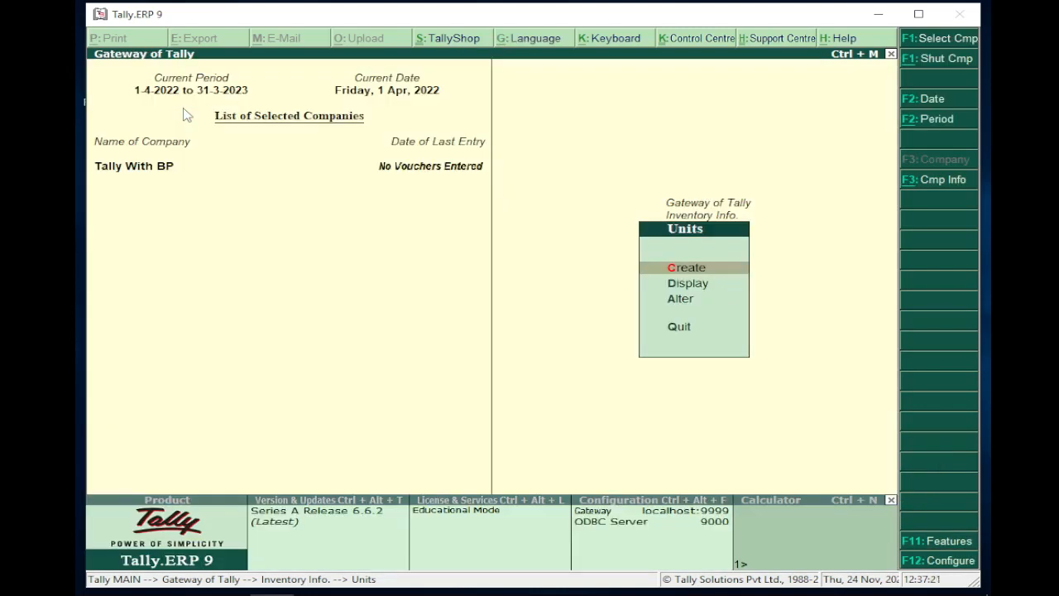
pyautogui.press('Escape')
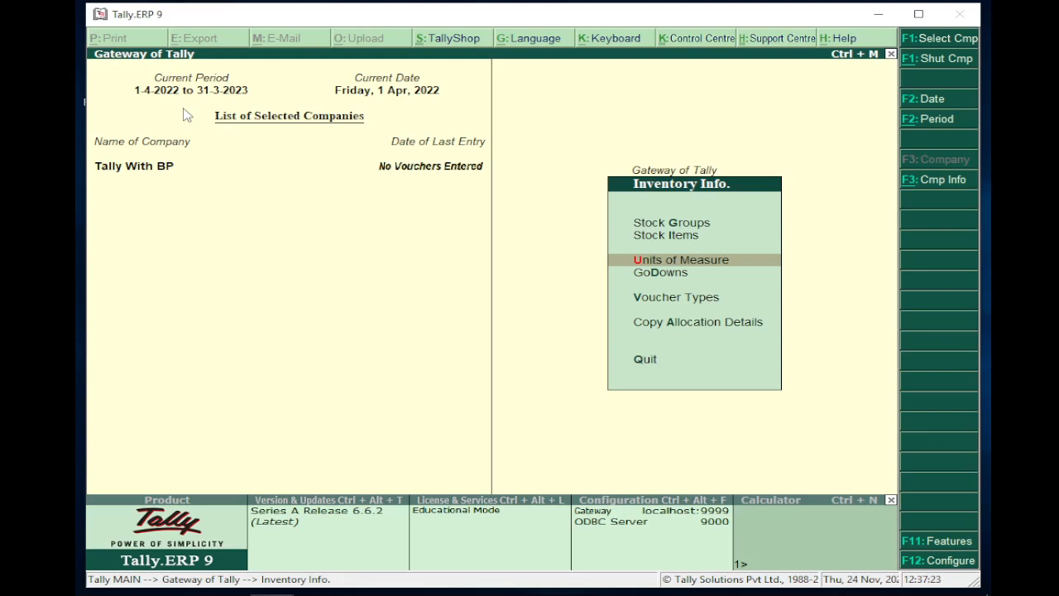
# Step: Create a stock item named Laptop under Primary with pc as its unit
pyautogui.press('Up')
pyautogui.press('Return')
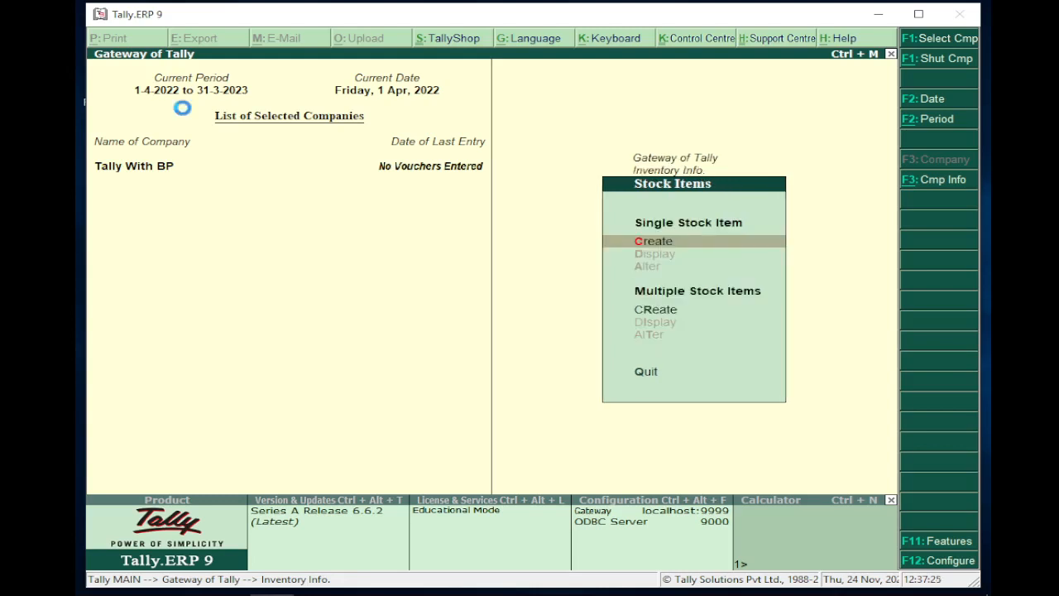
pyautogui.press('Return')
pyautogui.write('Laptop')
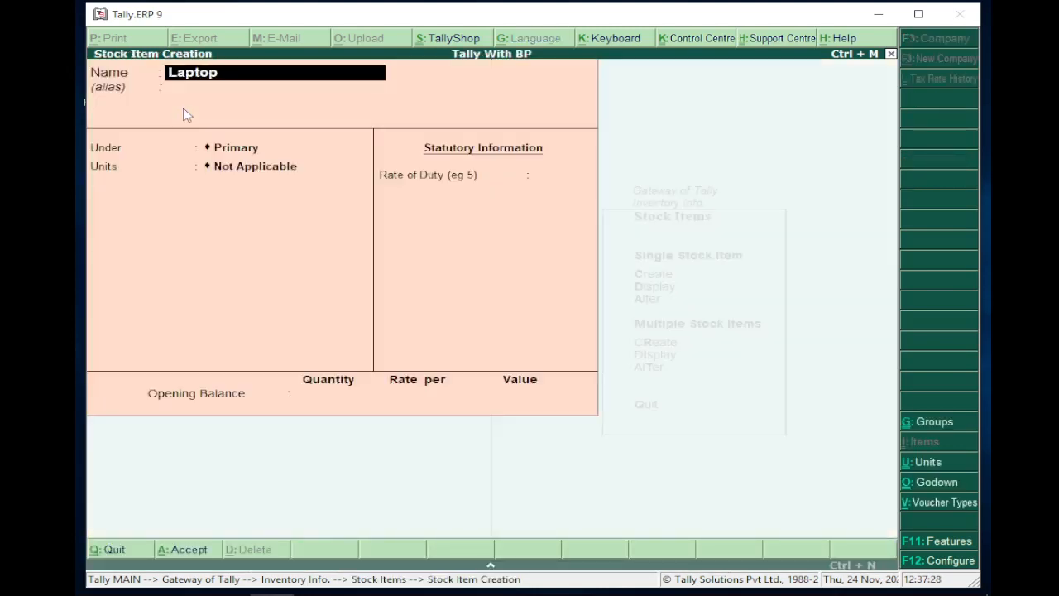
pyautogui.press('Return')
pyautogui.press('Return')
pyautogui.press('Down')
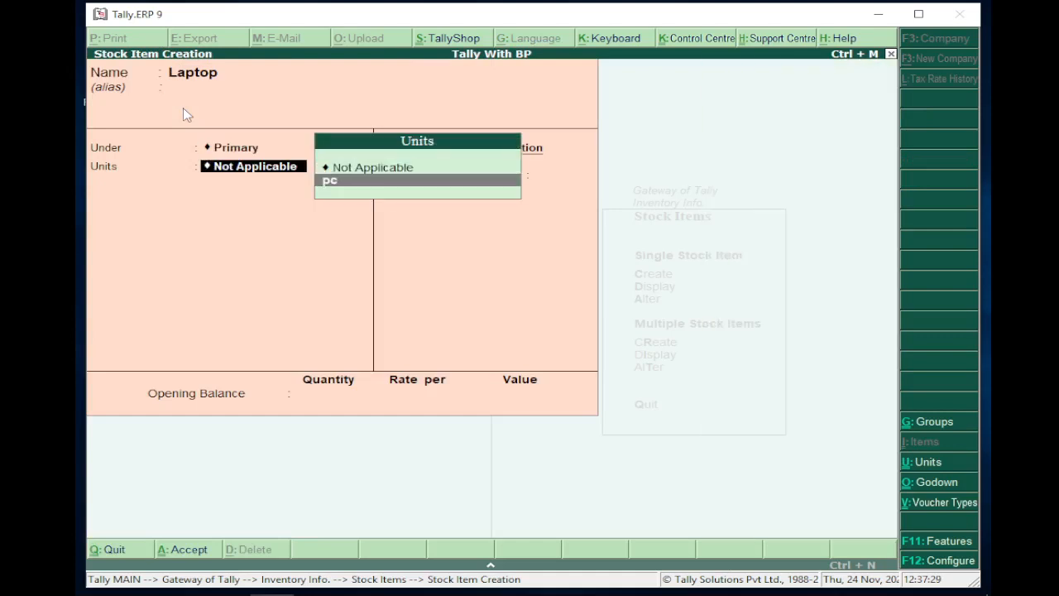
pyautogui.press('Return')
pyautogui.hotkey('ctrl', 'a')
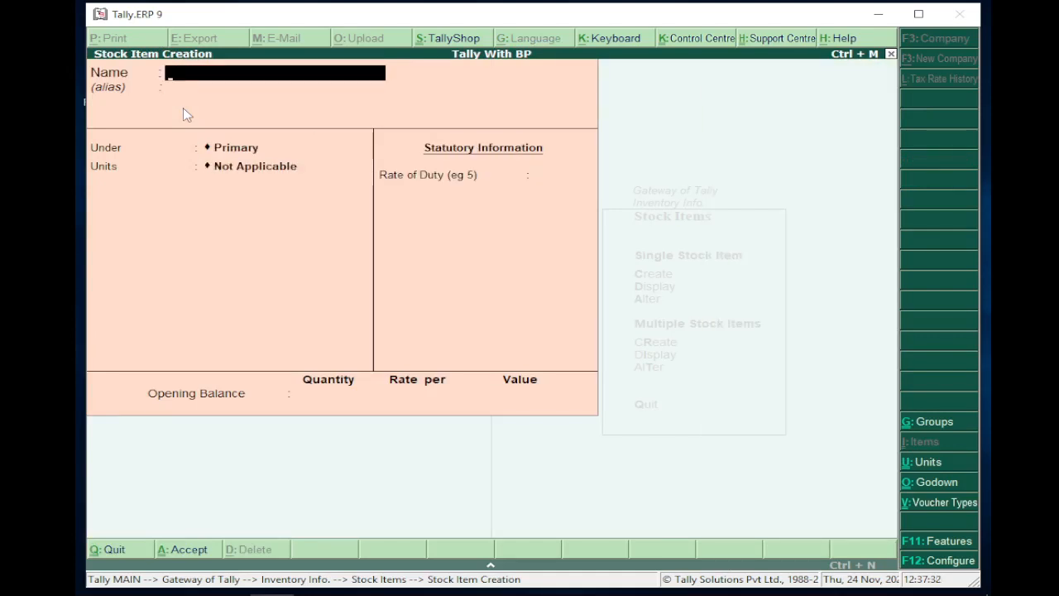
pyautogui.press('Escape')
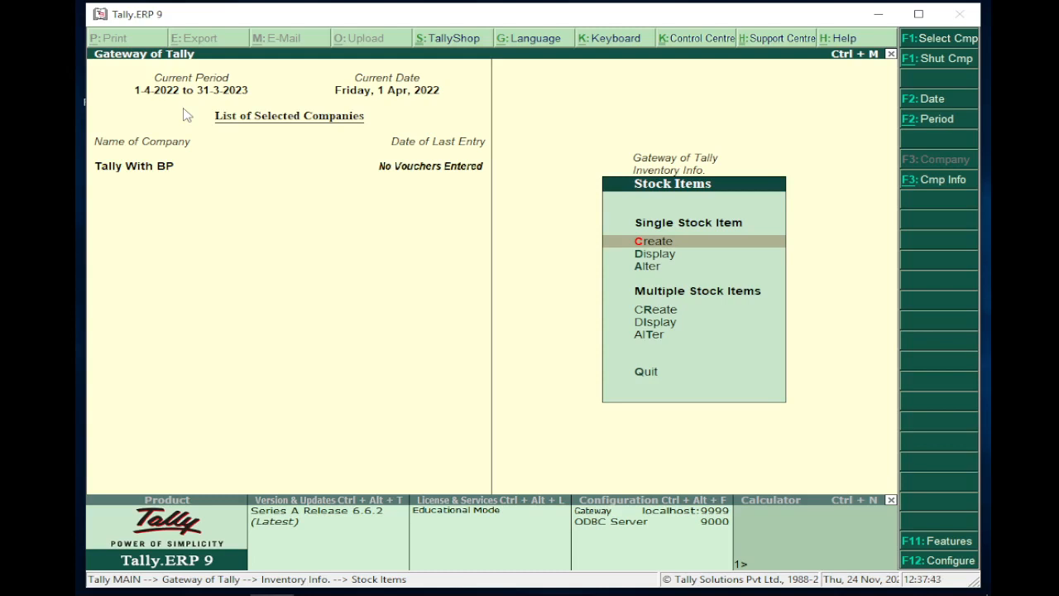
pyautogui.press('Escape')
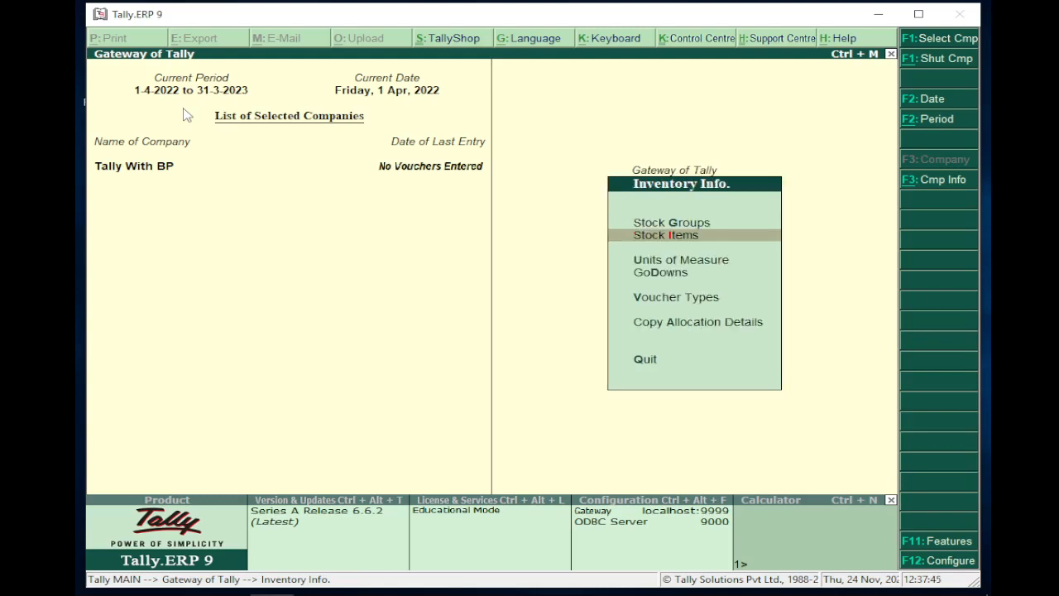
# Step: Create a godown named Karol Bagh under Primary, with both third-party stock options set to No
pyautogui.press('Down')
pyautogui.press('Down')
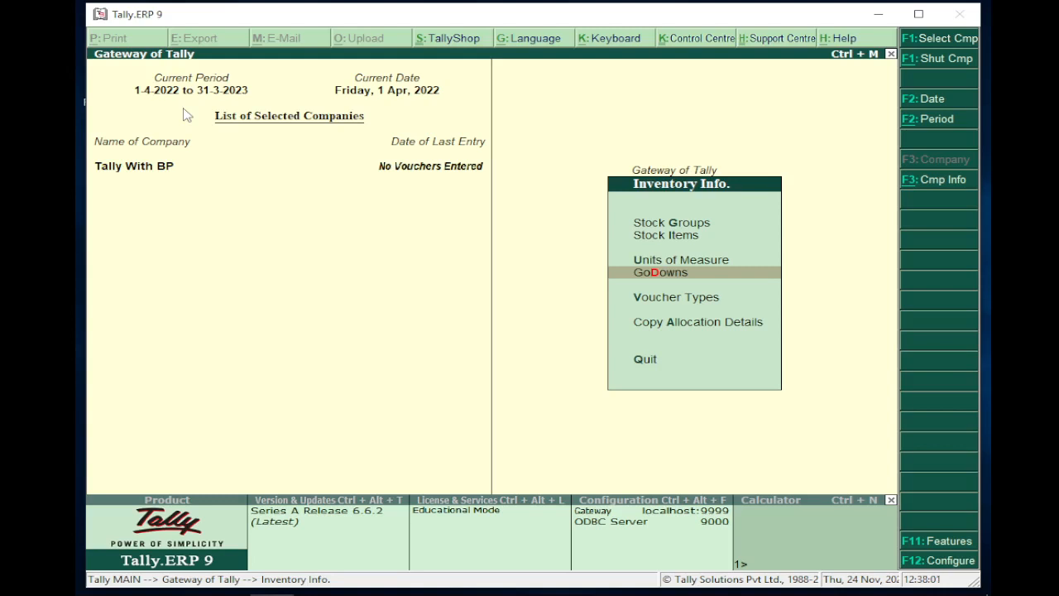
pyautogui.press('Return')
pyautogui.press('Return')
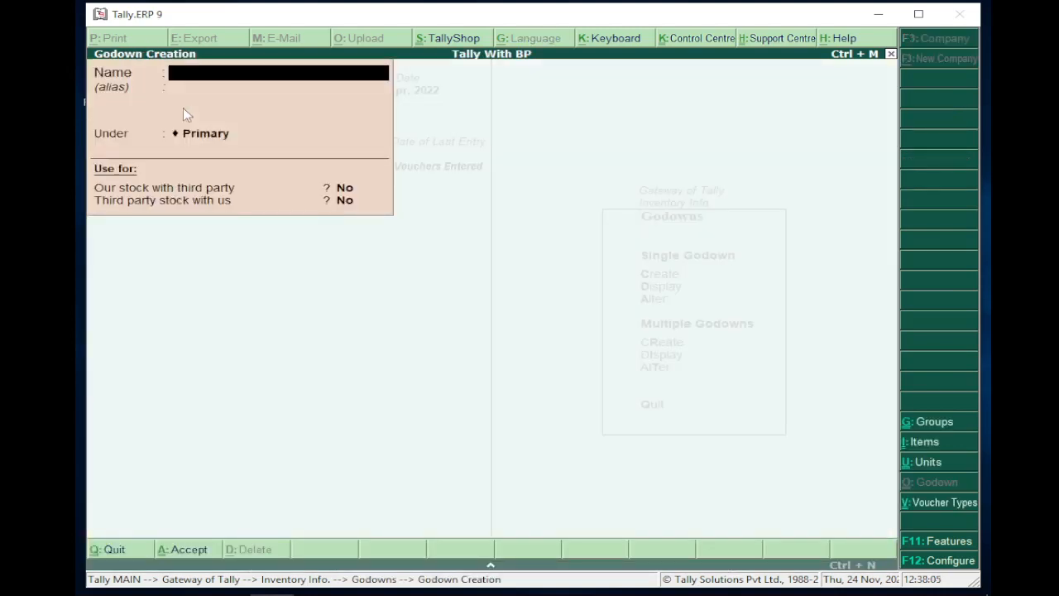
pyautogui.write('Karol Bagh')
pyautogui.press('Return')
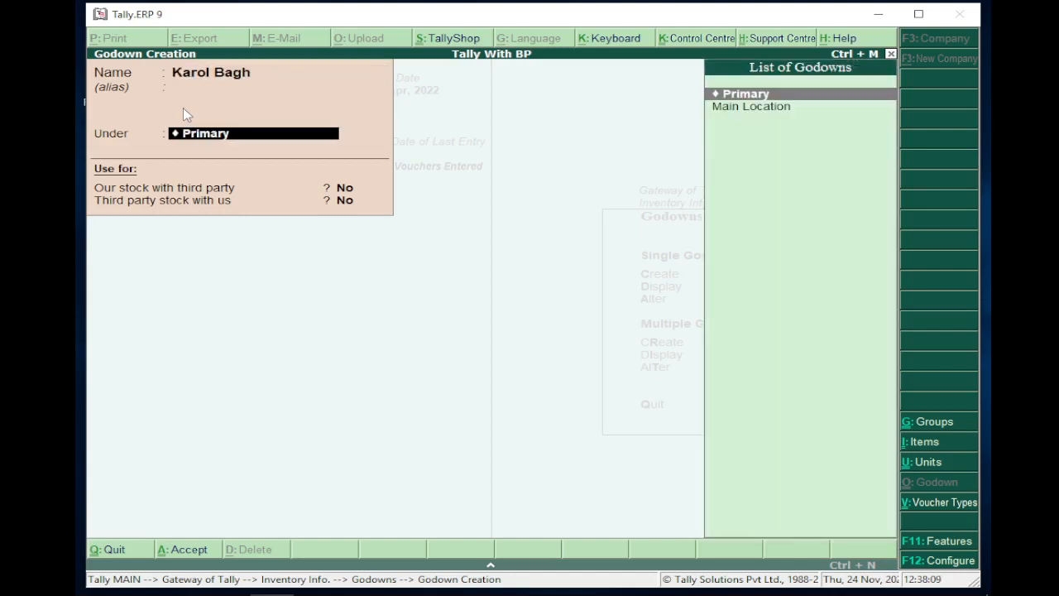
pyautogui.press('Return')
pyautogui.press('Return')
pyautogui.press('Return')
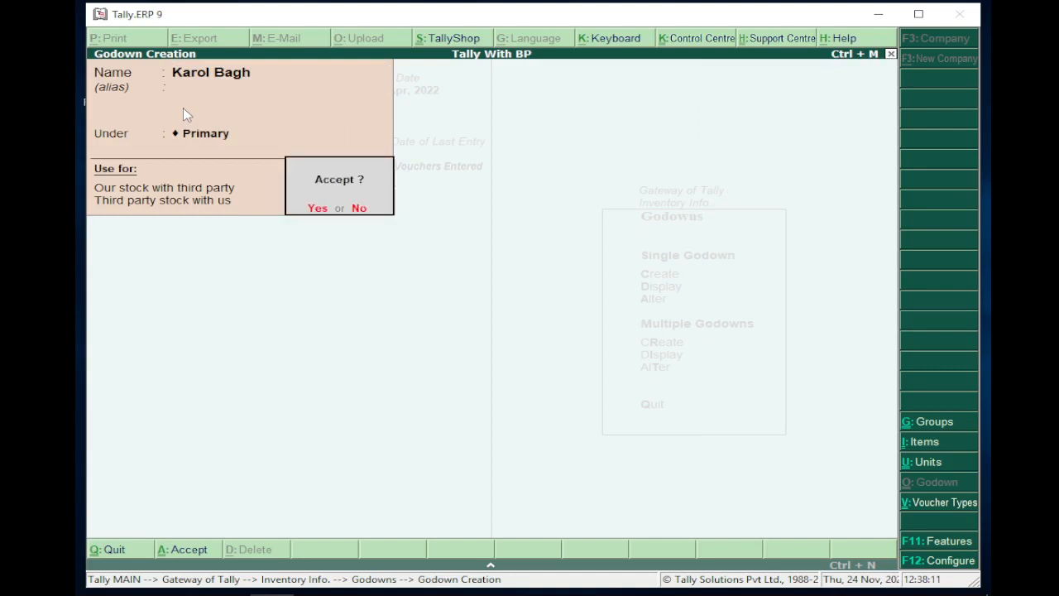
pyautogui.press('Return')
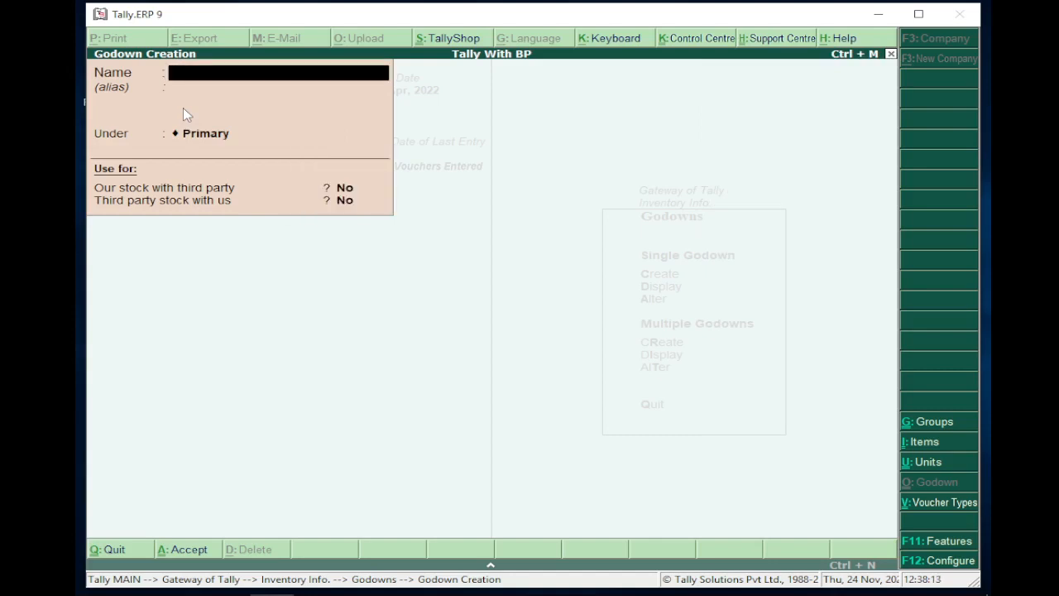
pyautogui.press('Escape')
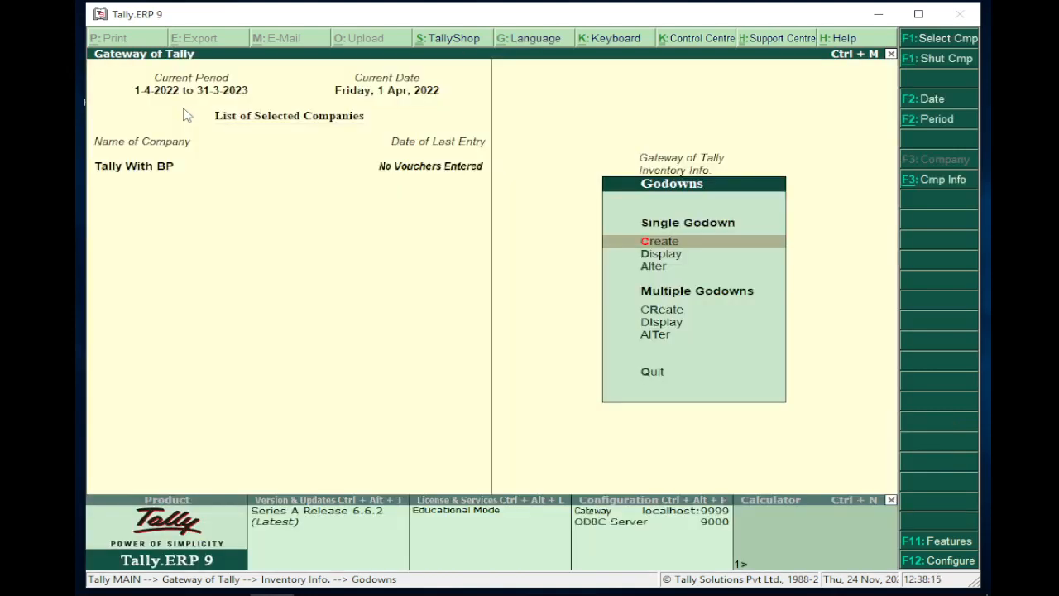
# Step: Start a purchase voucher and leave its supplier invoice number and date blank
pyautogui.press('Escape')
pyautogui.press('Escape')
pyautogui.press('Down')
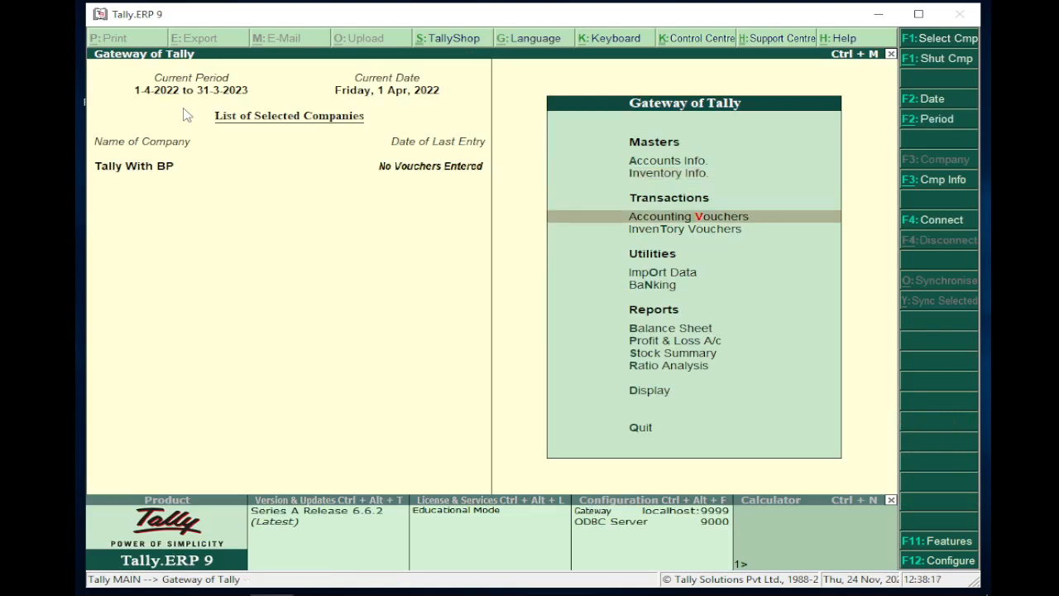
pyautogui.press('Return')
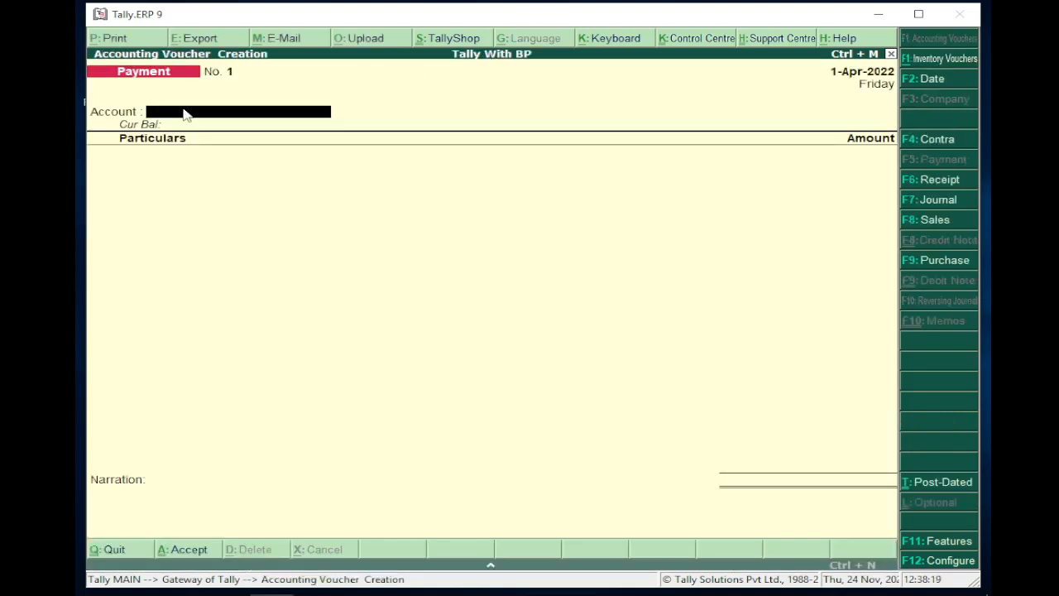
pyautogui.press('F9')
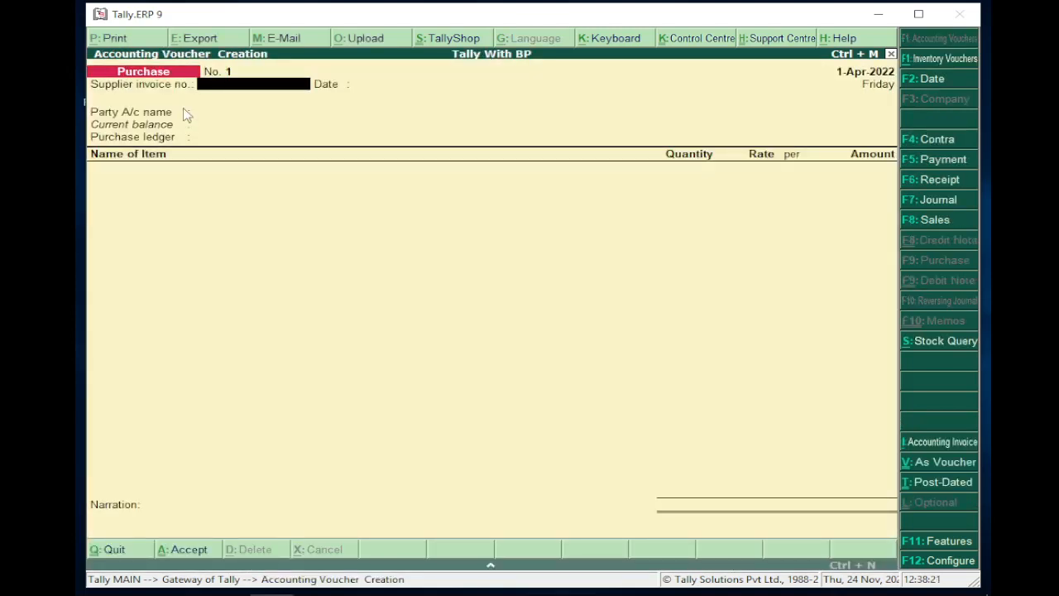
pyautogui.press('Return')
pyautogui.press('Return')
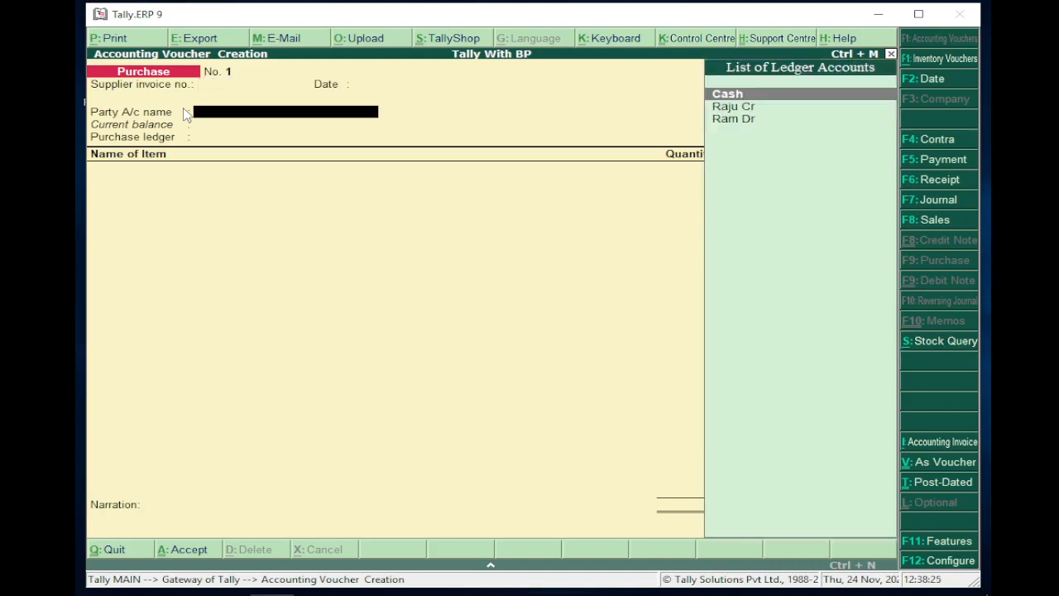
# Step: Choose the supplier's Cr ledger as the party account and accept the default supplier details
pyautogui.press('Down')
pyautogui.press('Return')
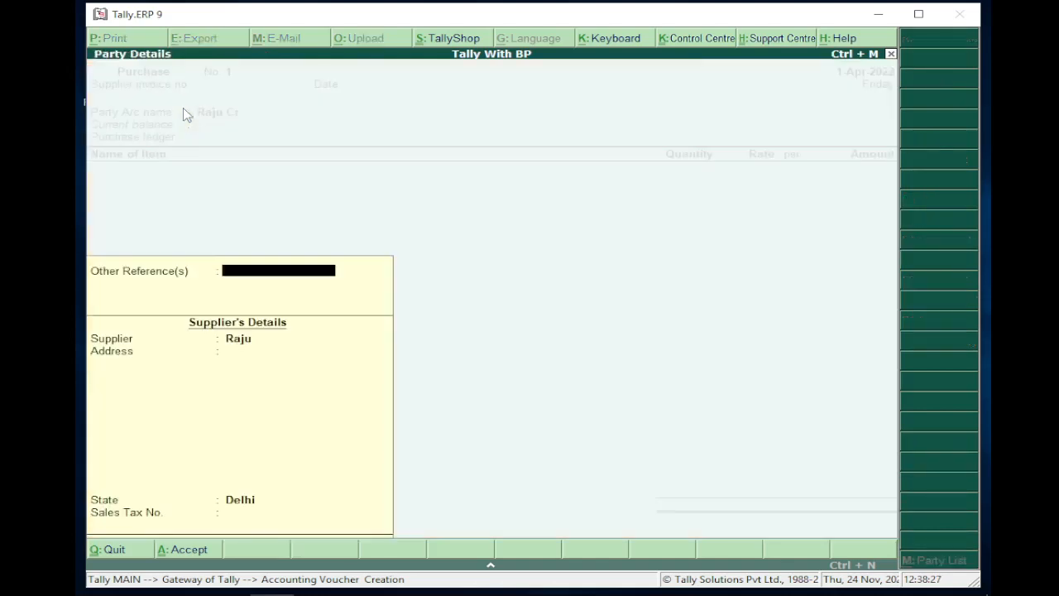
pyautogui.press('Return')
pyautogui.press('Return')
pyautogui.press('Return')
pyautogui.press('Return')
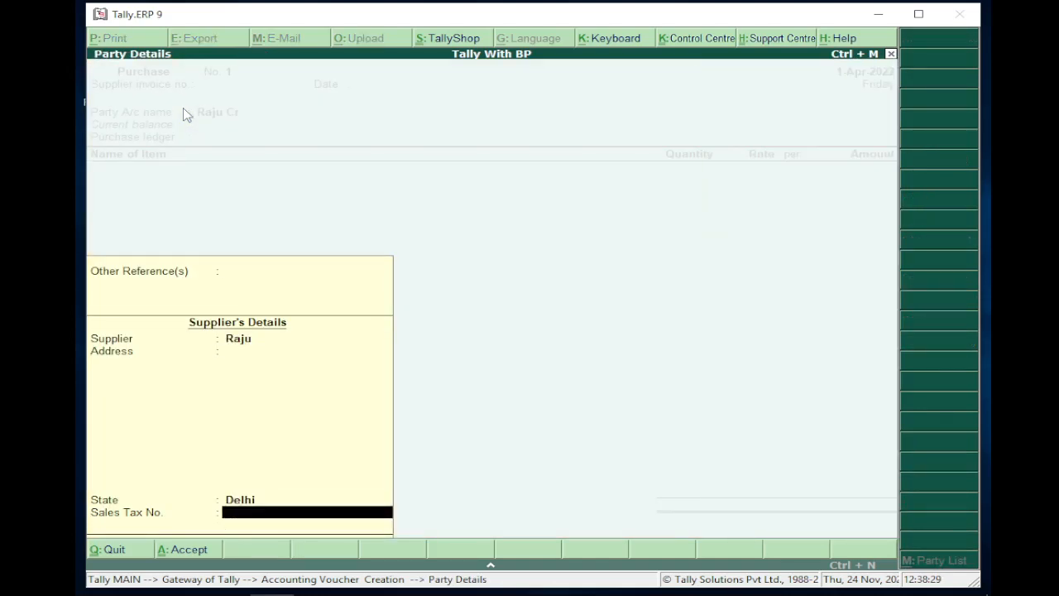
pyautogui.press('Return')
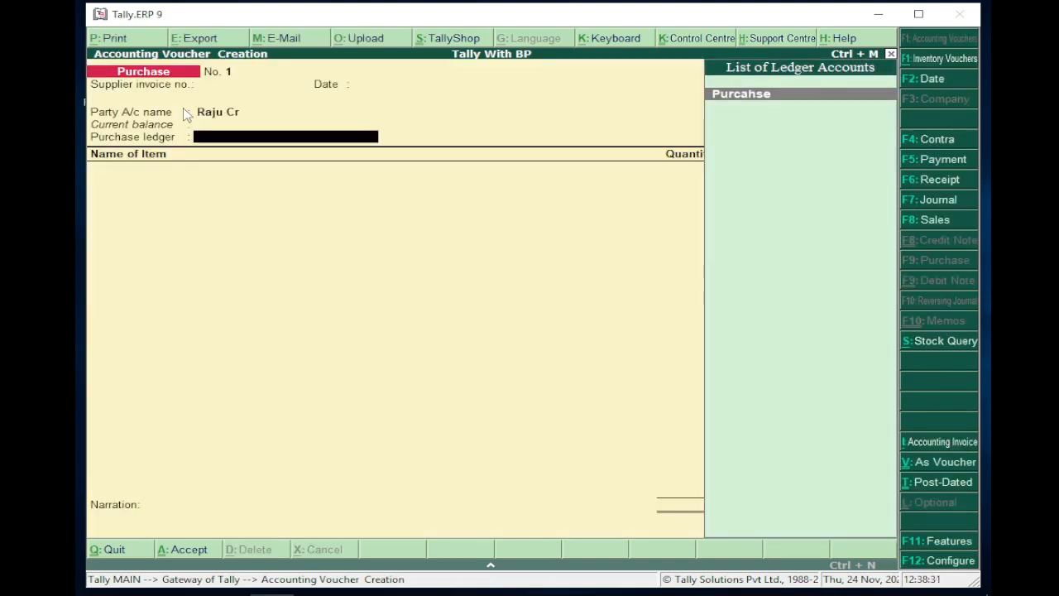
# Step: Choose the Purcahse ledger and allocate the Laptop stock item to the Main Location godown
pyautogui.press('Return')
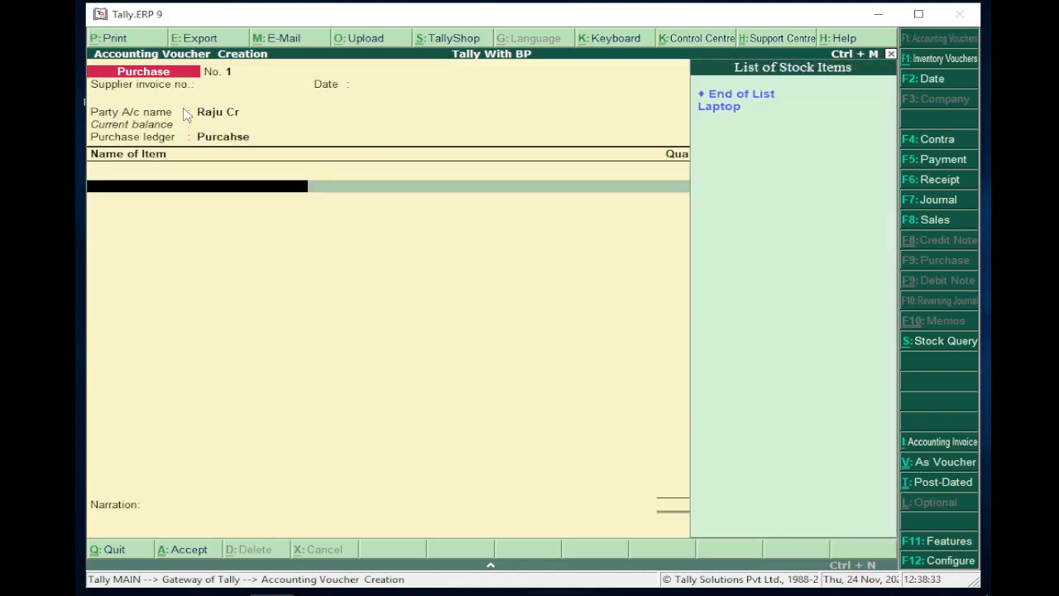
pyautogui.press('Return')
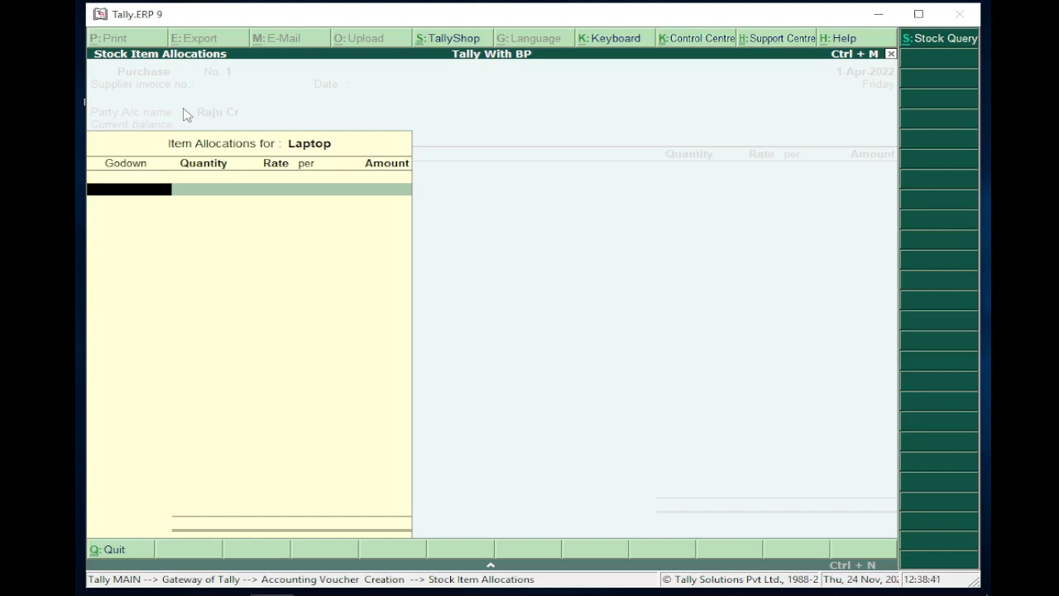
pyautogui.press('space')
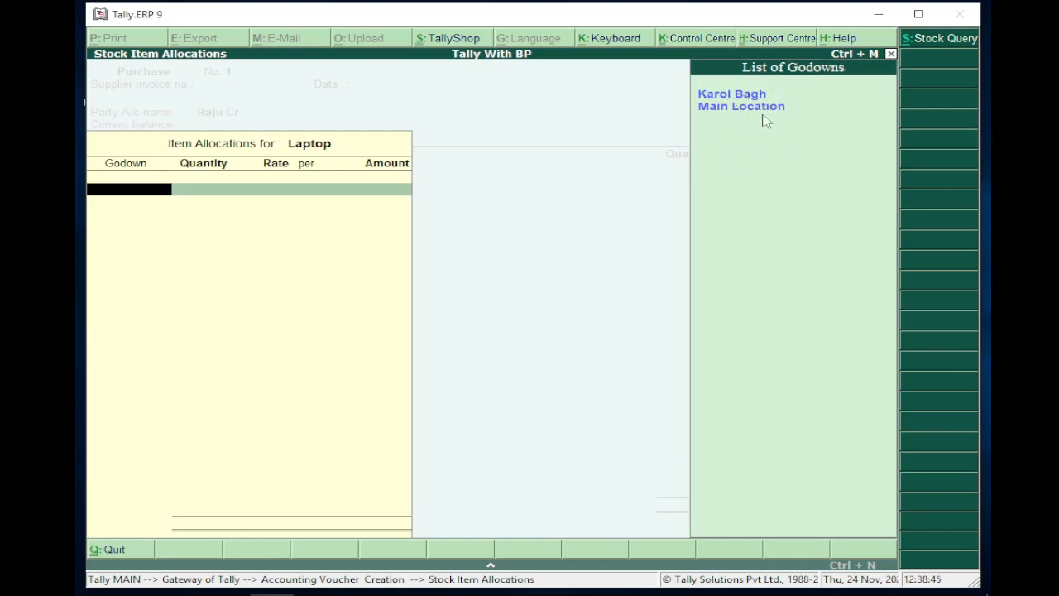
pyautogui.click(733, 96)
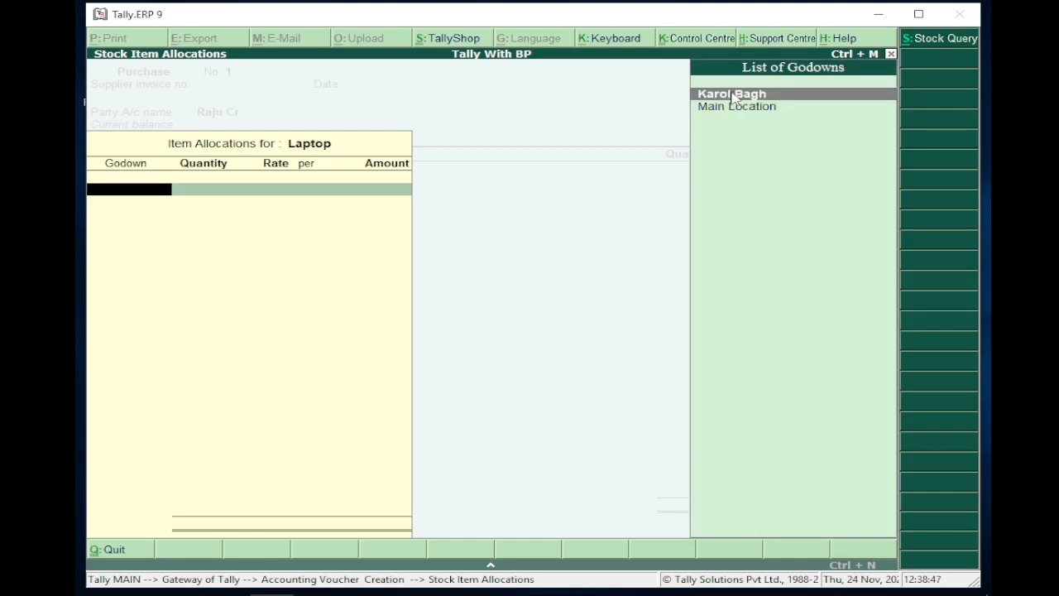
pyautogui.click(741, 108)
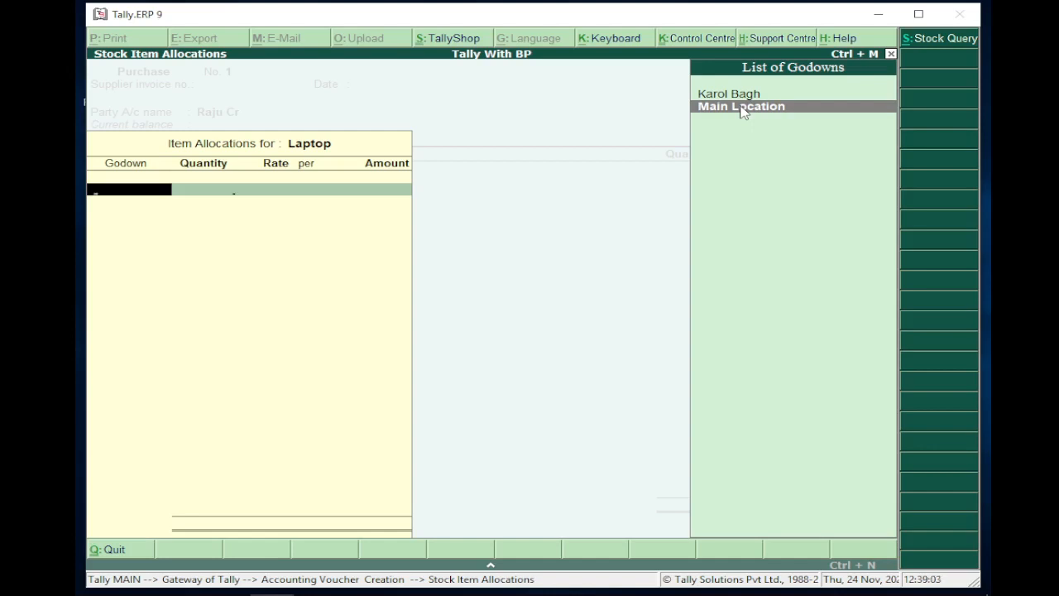
pyautogui.click(743, 107)
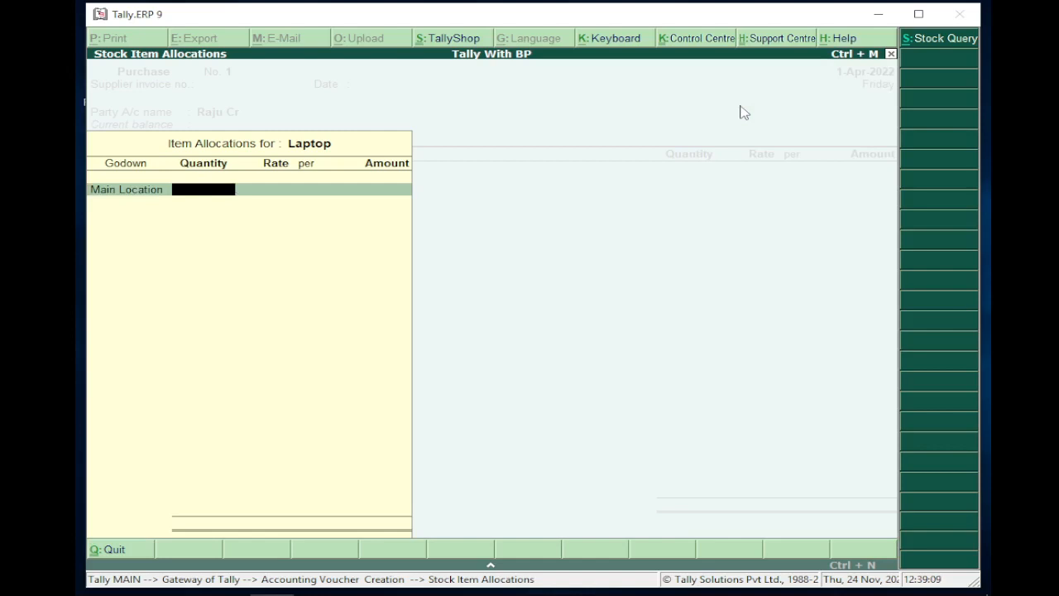
# Step: Enter a quantity of 10 pc at a rate of 15,000 for the Laptop allocation in Main Location
pyautogui.write('10')
pyautogui.press('Return')
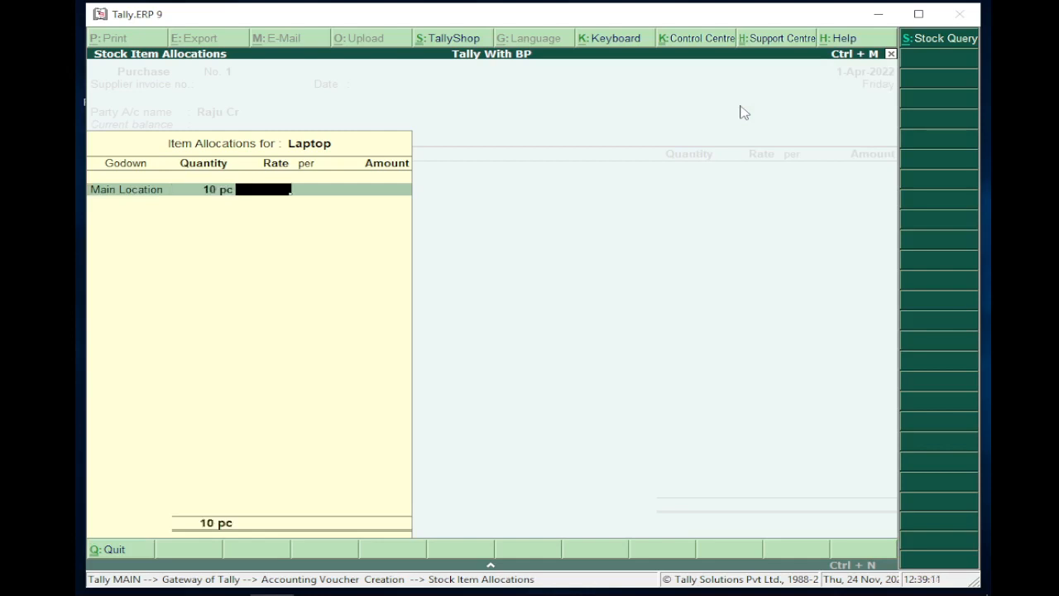
pyautogui.write('15000')
pyautogui.press('Return')
pyautogui.press('Return')
pyautogui.press('Return')
pyautogui.press('Return')
pyautogui.press('Return')
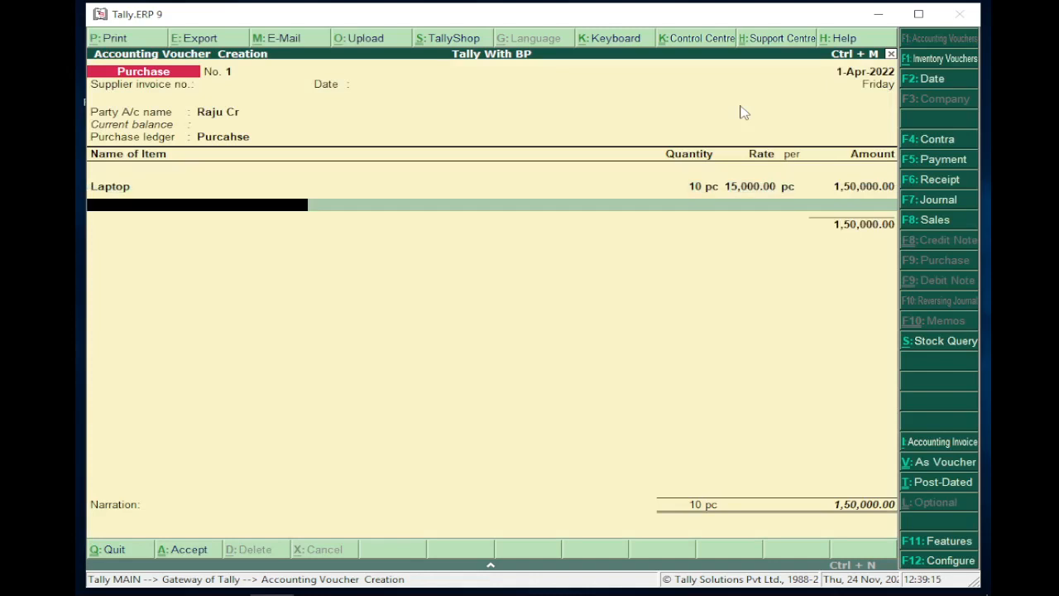
# Step: End the item list, leave the narration blank and save the purchase voucher
pyautogui.press('Return')
pyautogui.press('Return')
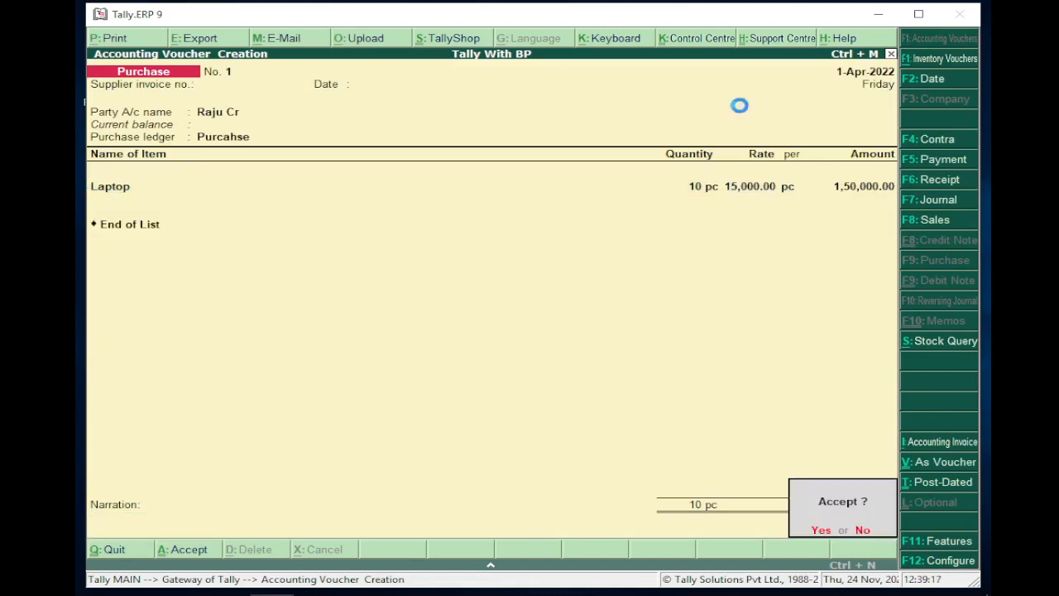
pyautogui.press('Return')
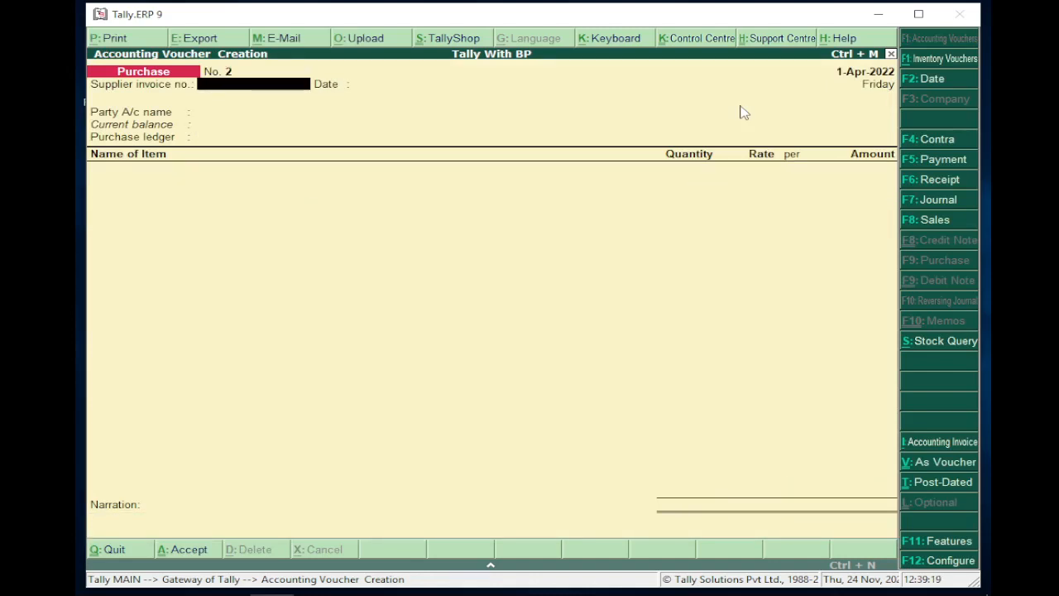
# Step: Start a sales voucher with a blank reference number and choose the customer's Dr ledger as the party account
pyautogui.press('F8')
pyautogui.press('Return')
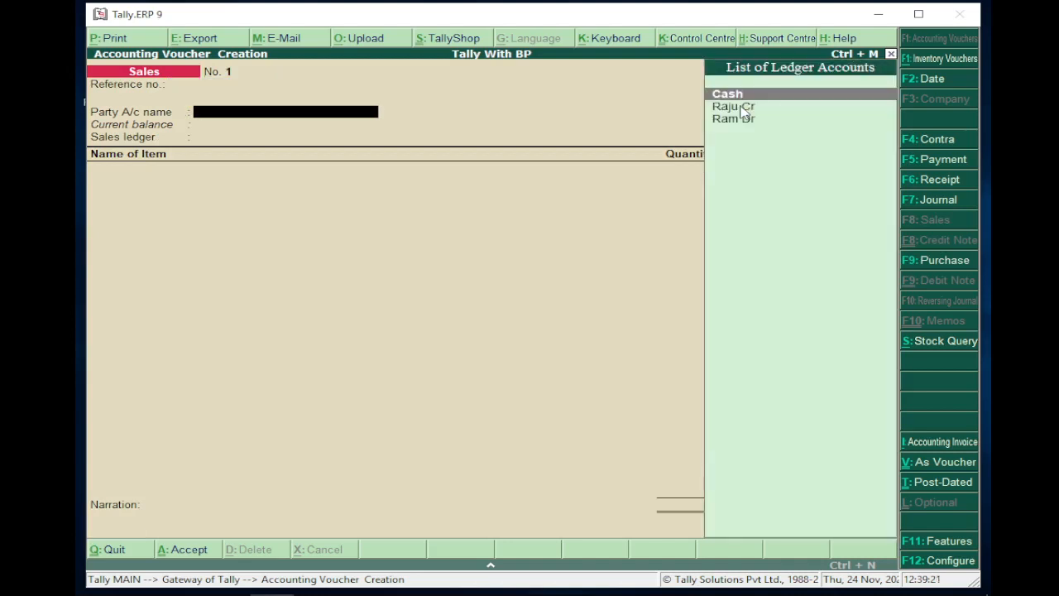
pyautogui.press('Down')
pyautogui.press('Down')
pyautogui.press('Return')
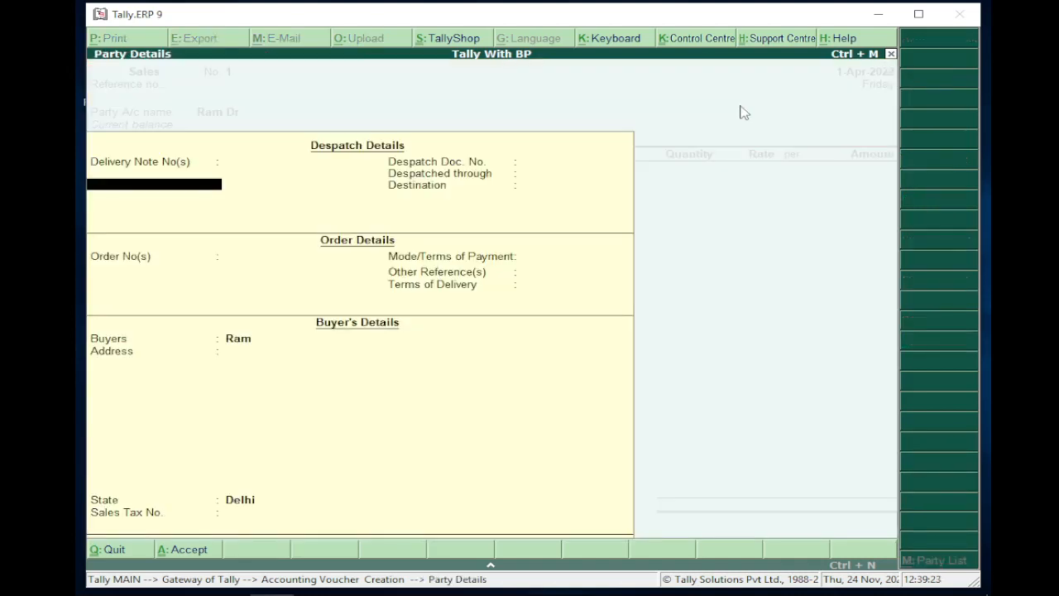
pyautogui.hotkey('ctrl', 'a')
pyautogui.press('BackSpace')
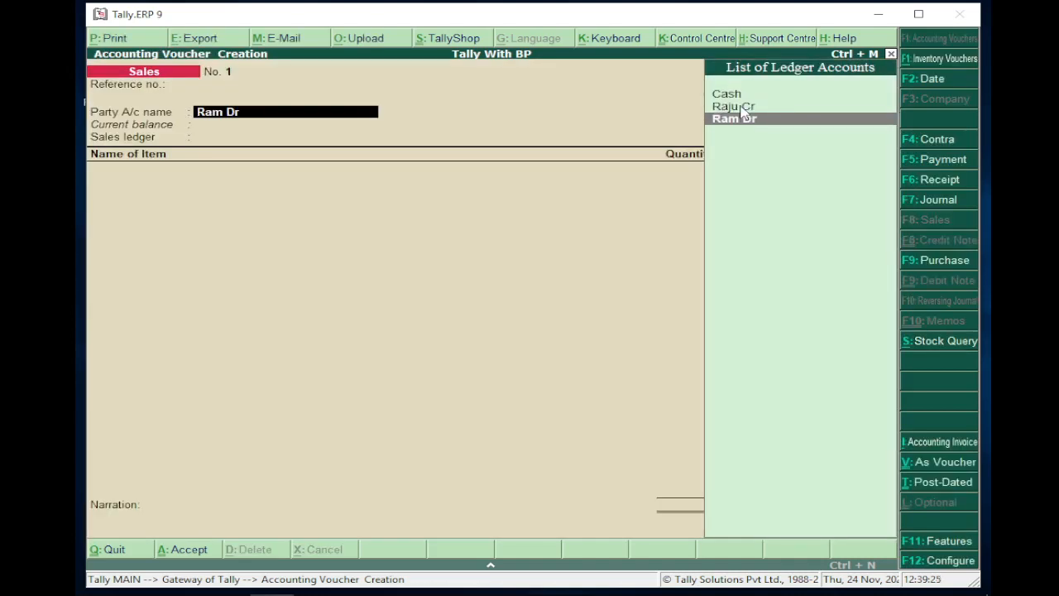
# Step: Leave the despatch and order details blank and accept the default buyer's details for the sales voucher
pyautogui.press('Return')
pyautogui.press('Return')
pyautogui.press('Return')
pyautogui.press('Return')
pyautogui.press('Return')
pyautogui.press('Return')
pyautogui.press('Return')
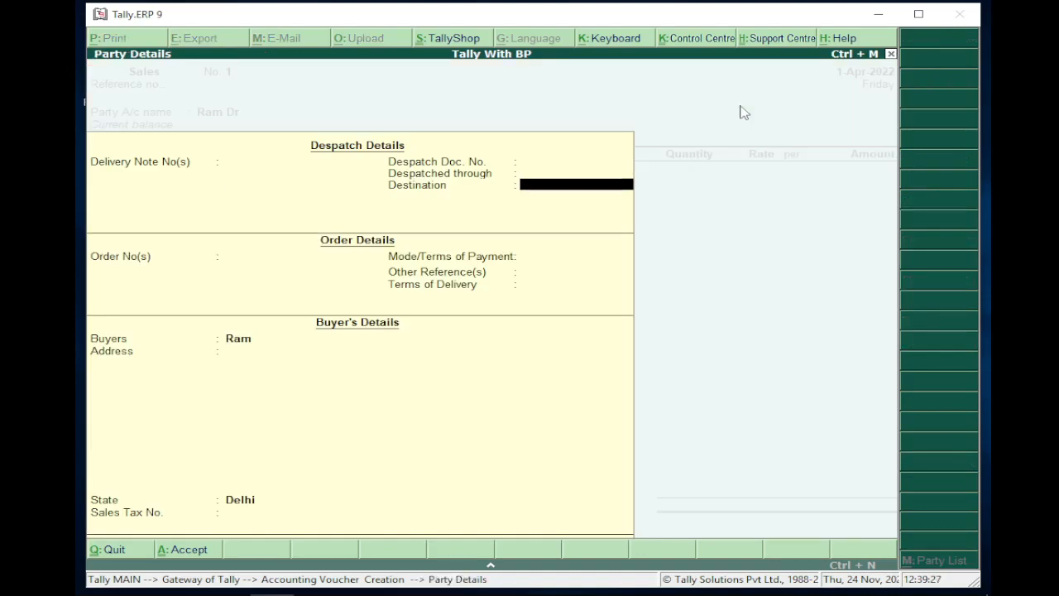
pyautogui.press('Return')
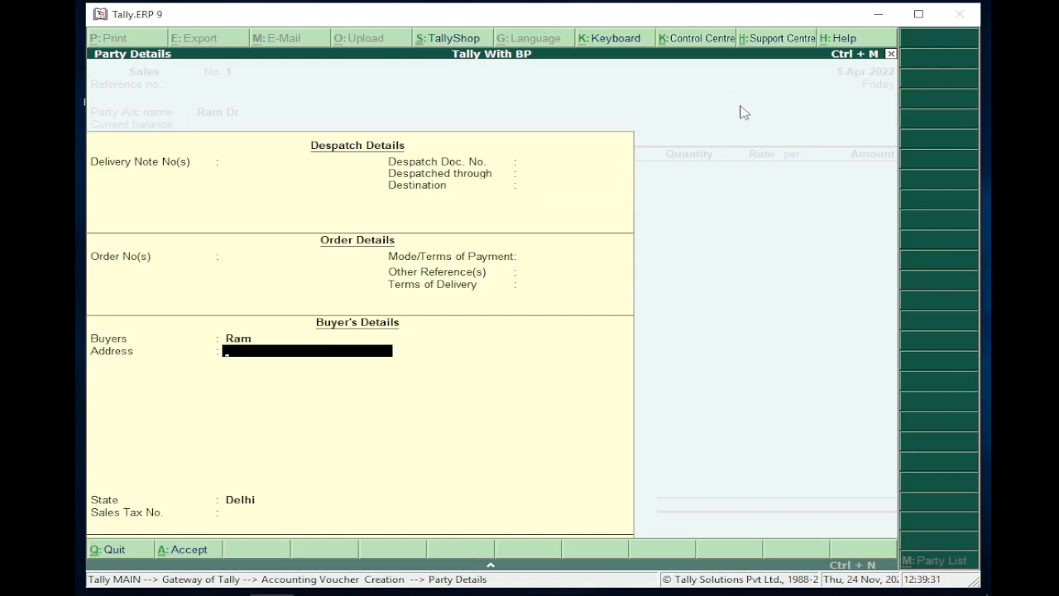
pyautogui.hotkey('ctrl', 'a')
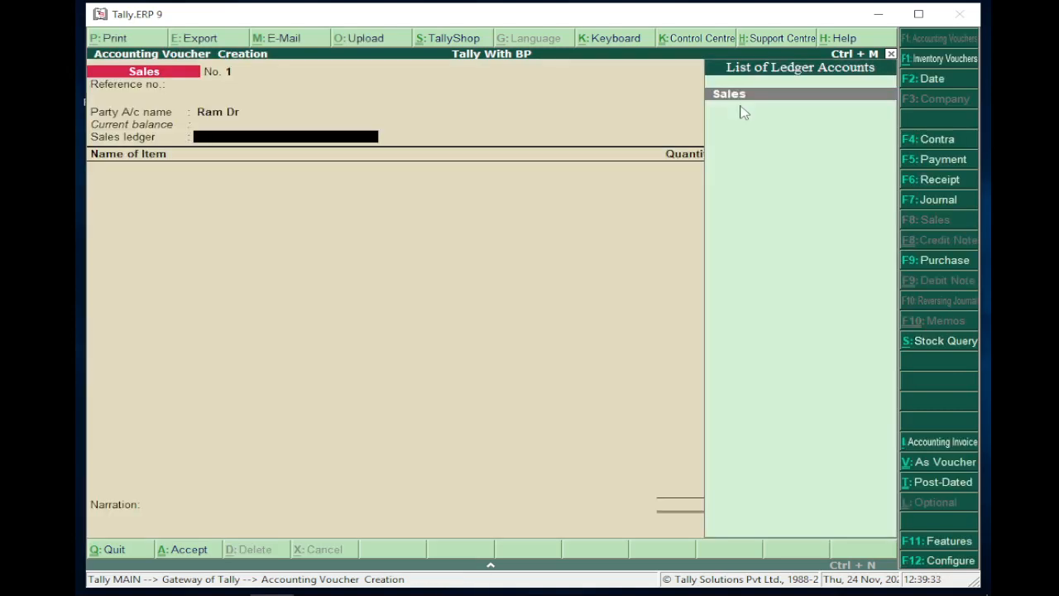
# Step: Choose the Sales ledger and allocate the sold Laptop item from the Main Location godown
pyautogui.press('Return')
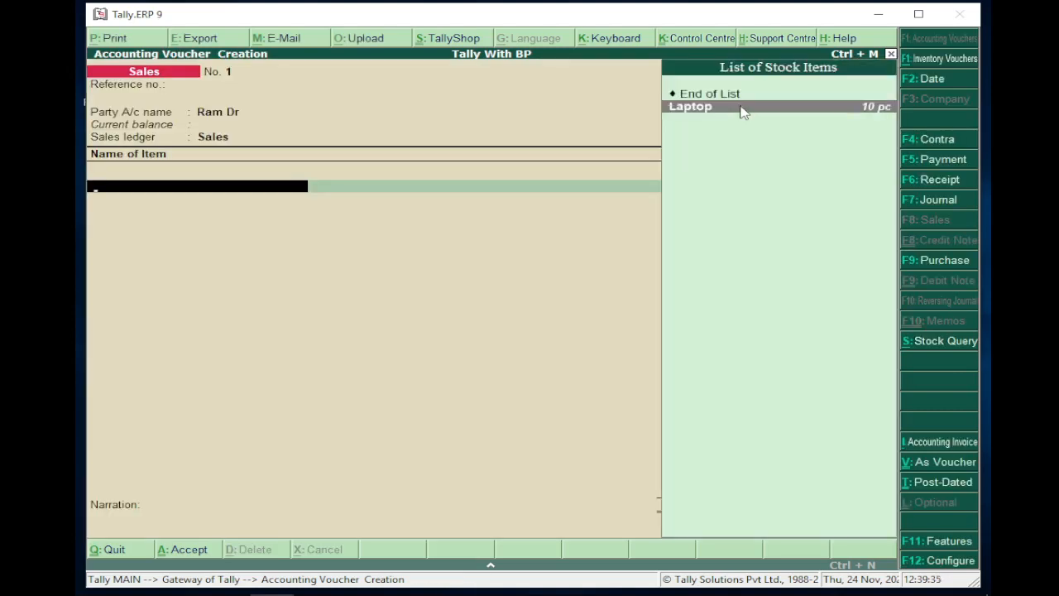
pyautogui.press('Return')
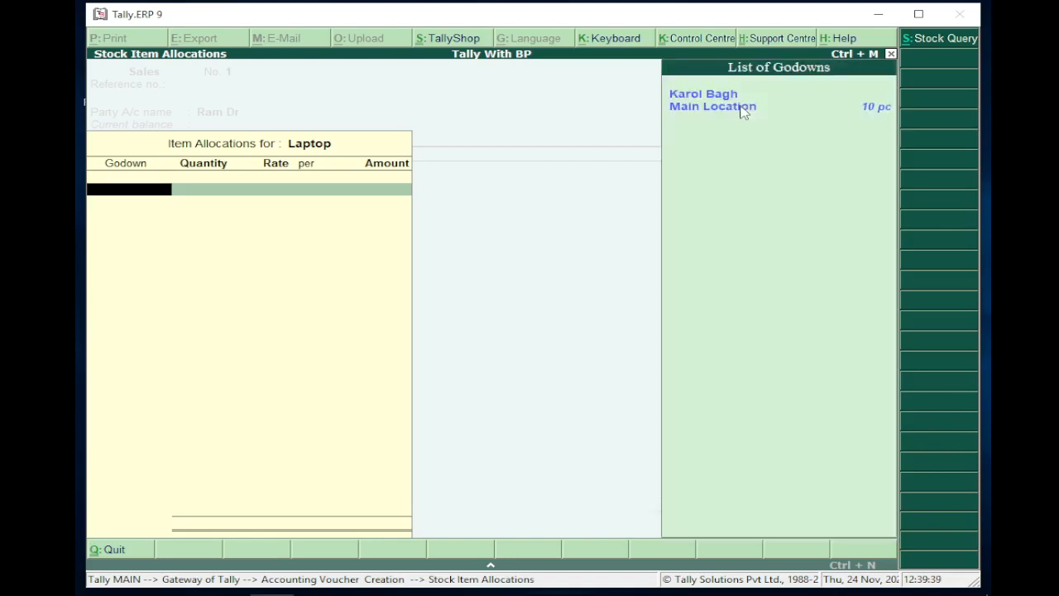
pyautogui.click(743, 109)
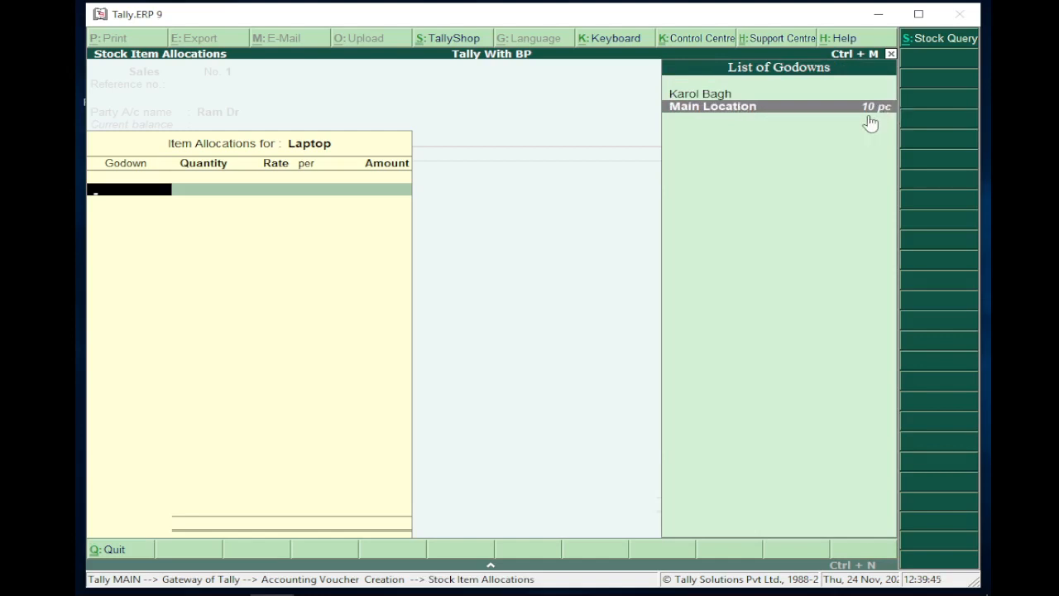
pyautogui.press('Return')
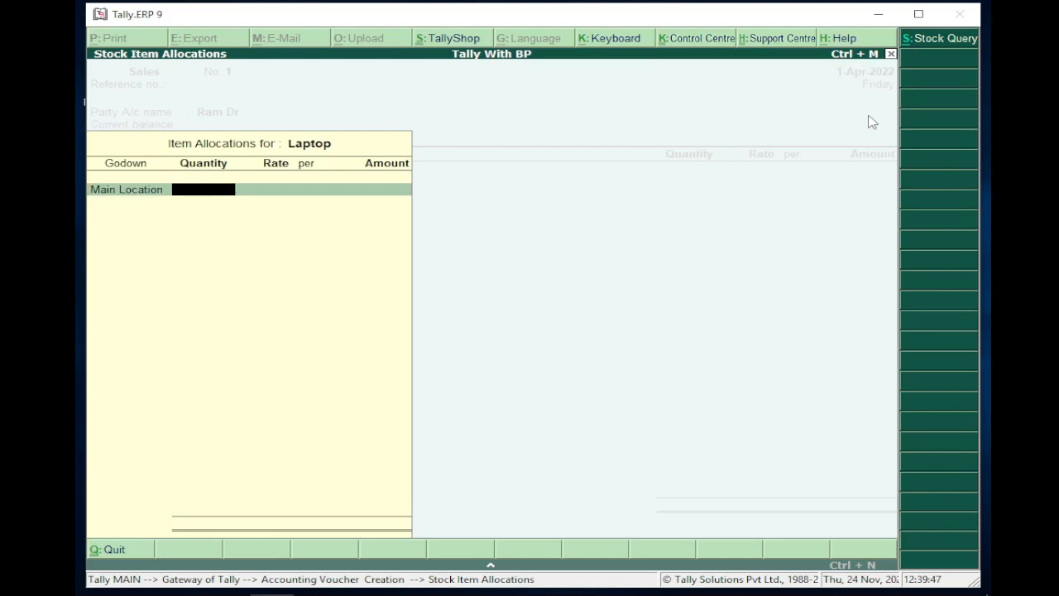
# Step: Enter a quantity of 5 pc at a rate of 25,000 for the Laptop sale from Main Location
pyautogui.write('5')
pyautogui.press('Return')
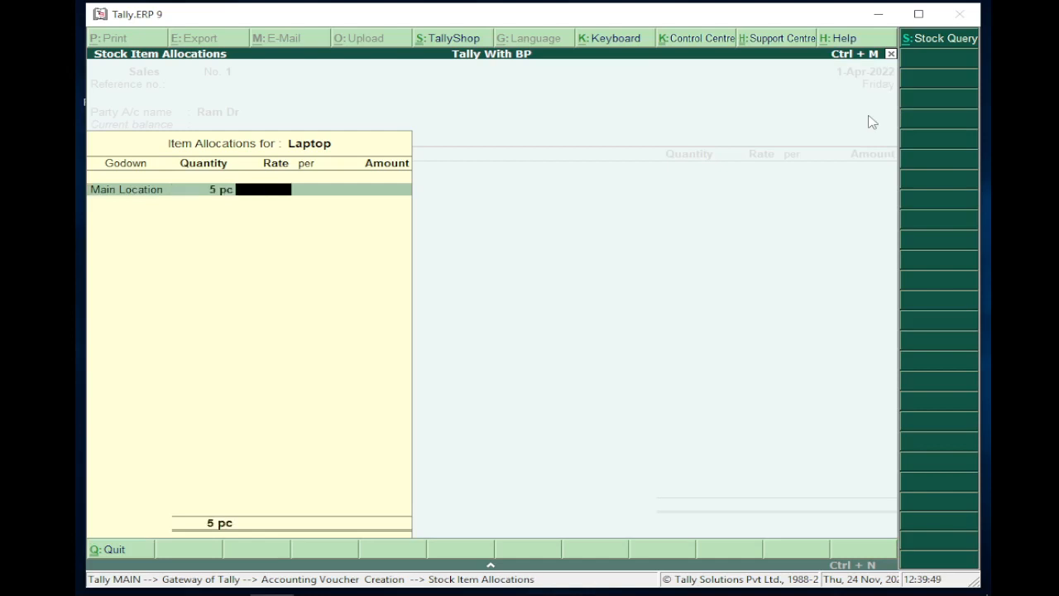
pyautogui.write('25000')
pyautogui.press('Return')
pyautogui.press('Return')
pyautogui.press('Return')
pyautogui.press('Return')
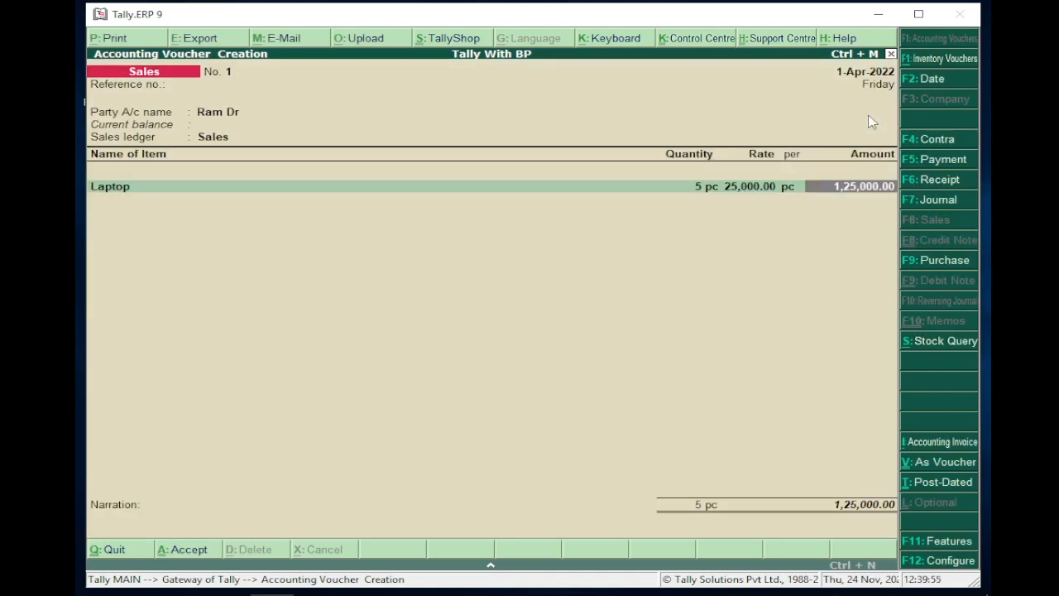
# Step: End the item list, leave the narration blank and save the sales voucher
pyautogui.press('Return')
pyautogui.press('Return')
pyautogui.press('Return')
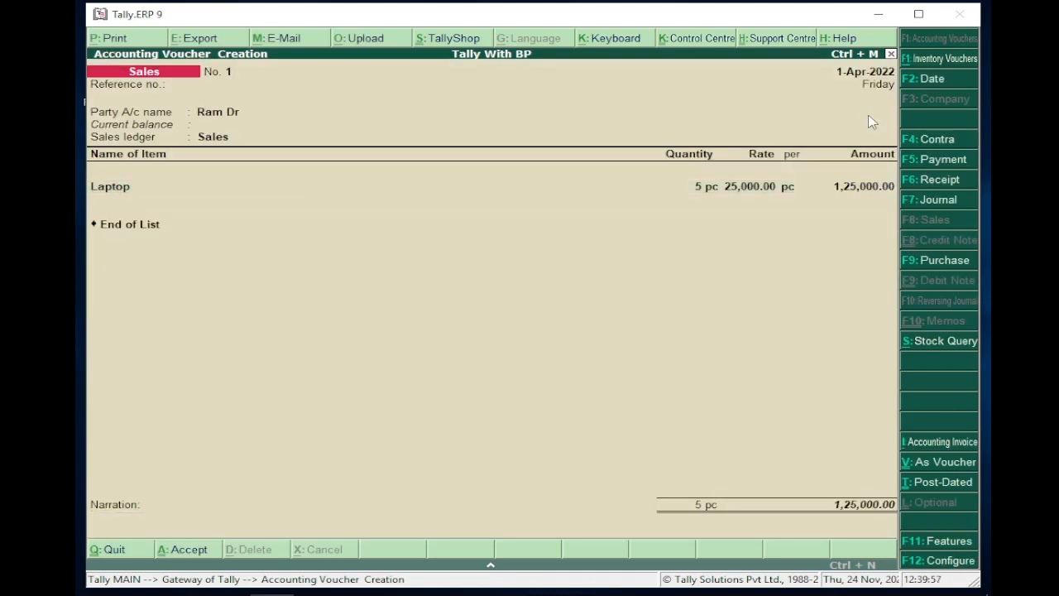
pyautogui.press('y')
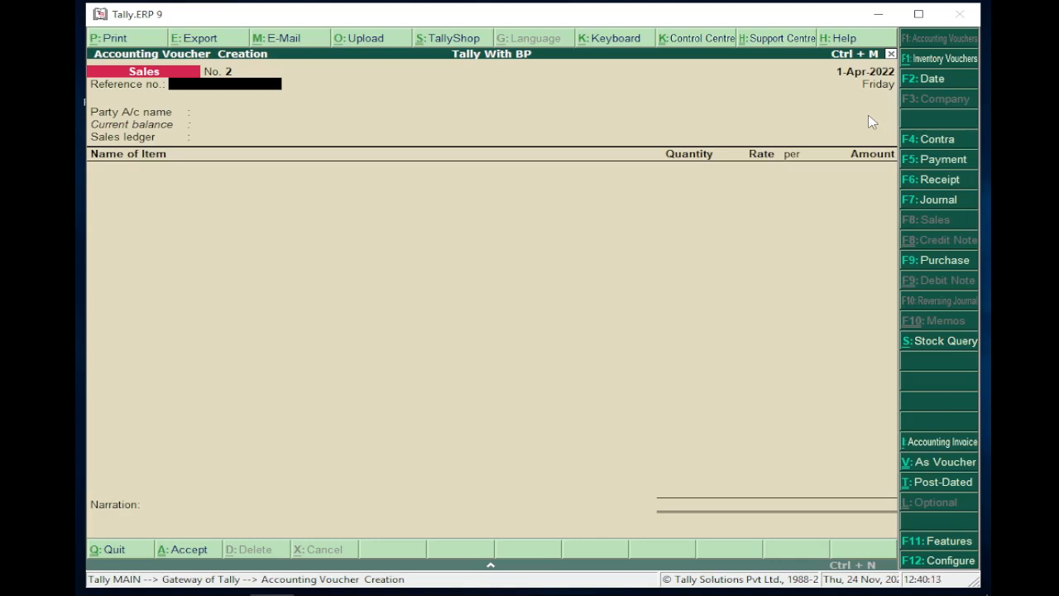
# Step: Start a stock journal and set Laptop in the Main Location godown as the source item
pyautogui.hotkey('alt', 'F7')
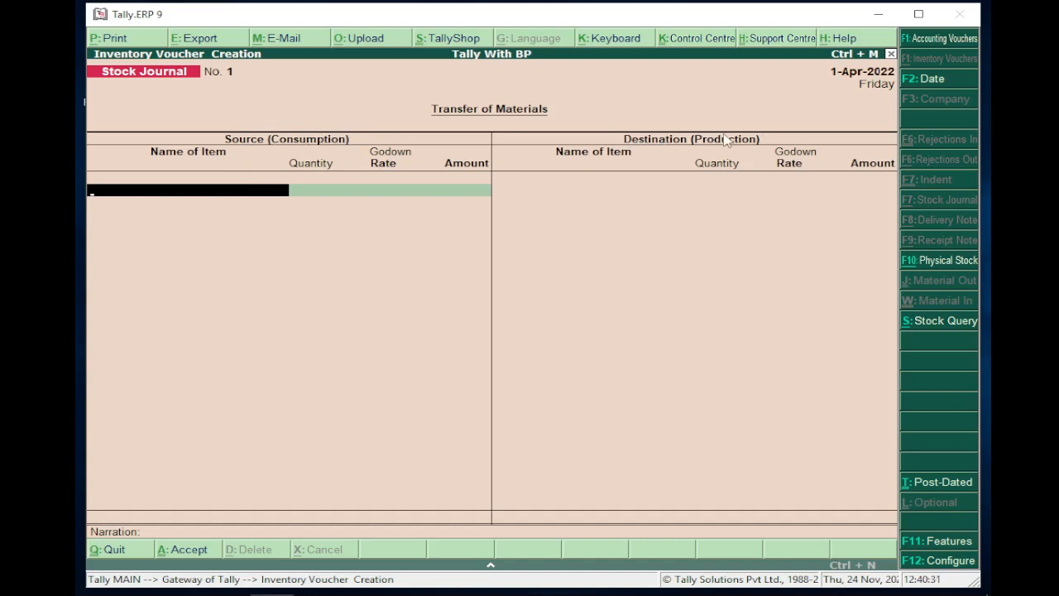
pyautogui.press('space')
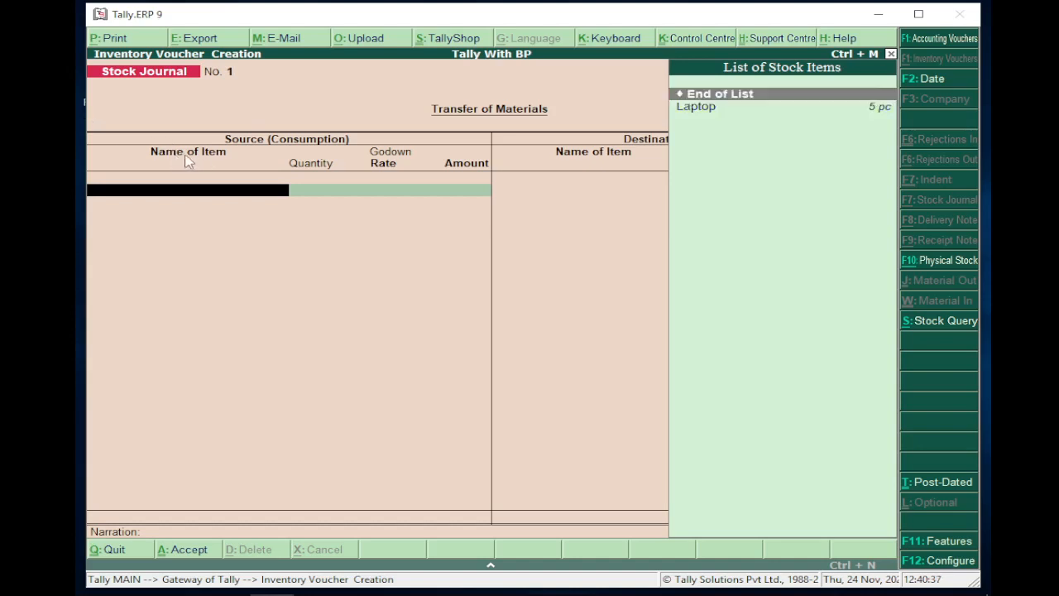
pyautogui.press('Down')
pyautogui.press('Return')
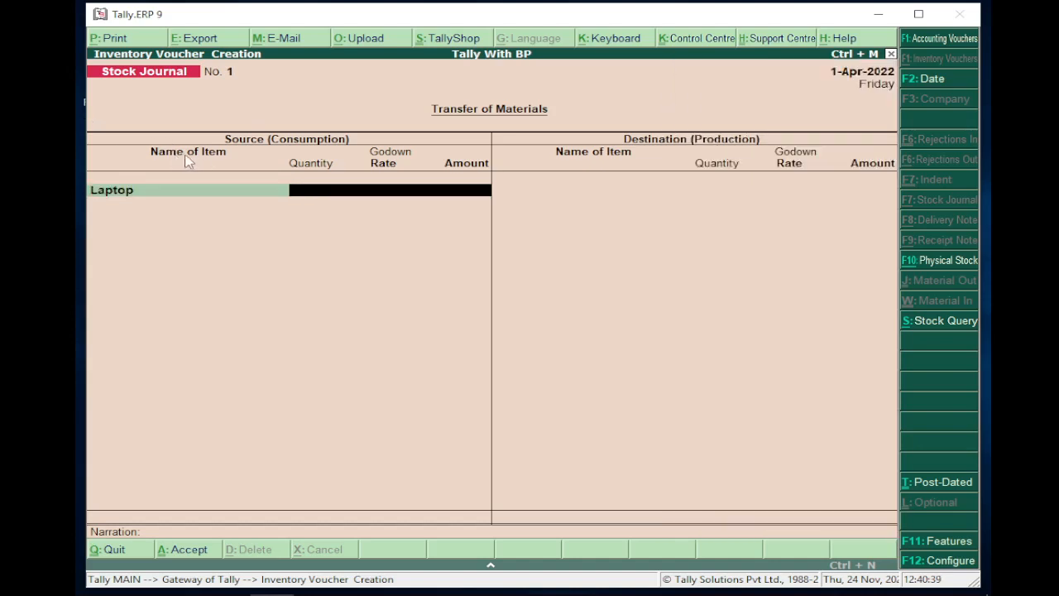
pyautogui.press('space')
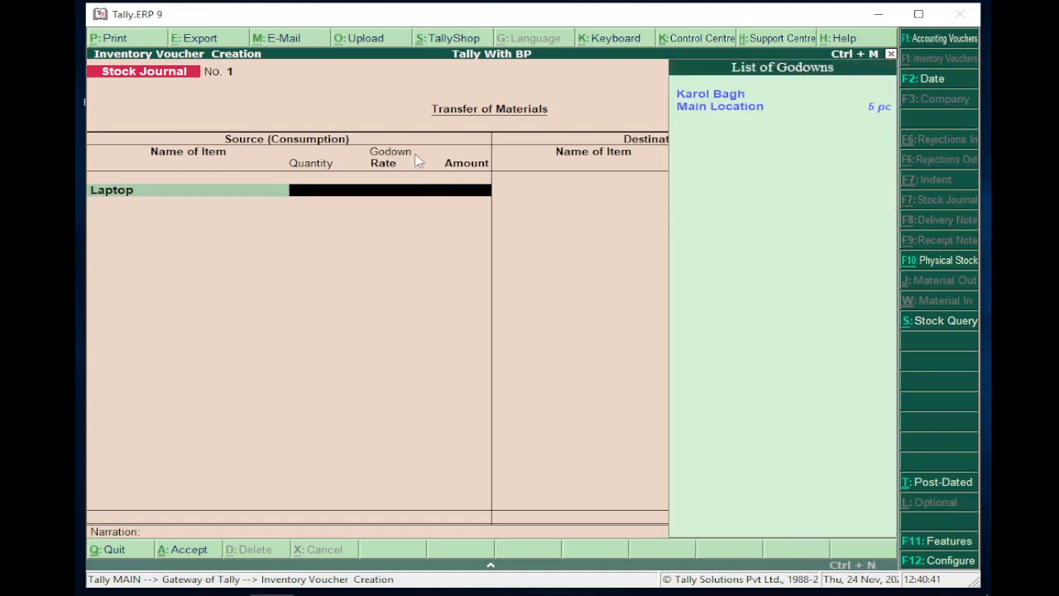
pyautogui.press('Down')
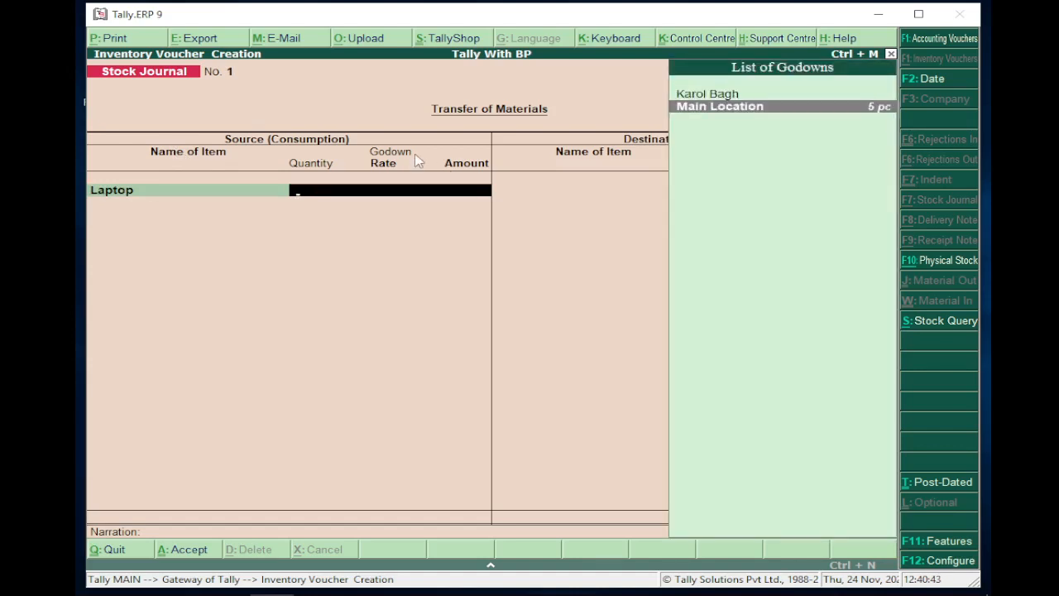
pyautogui.press('Return')
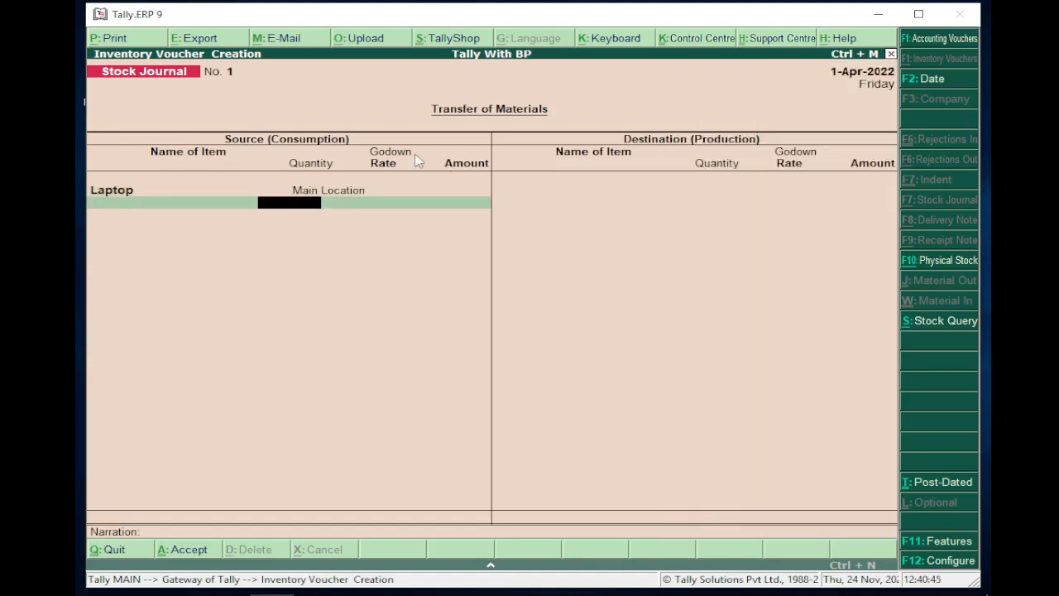
# Step: Set the source quantity to 3 pc, accept the default rate and amount, and end the source list
pyautogui.write('3')
pyautogui.press('Return')
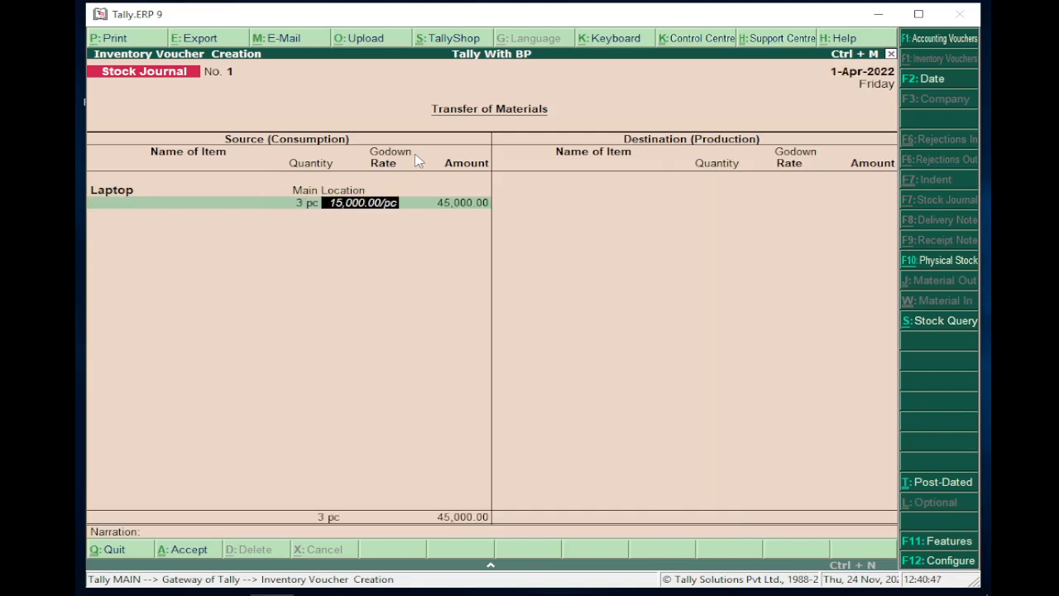
pyautogui.press('Return')
pyautogui.press('Return')
pyautogui.press('Return')
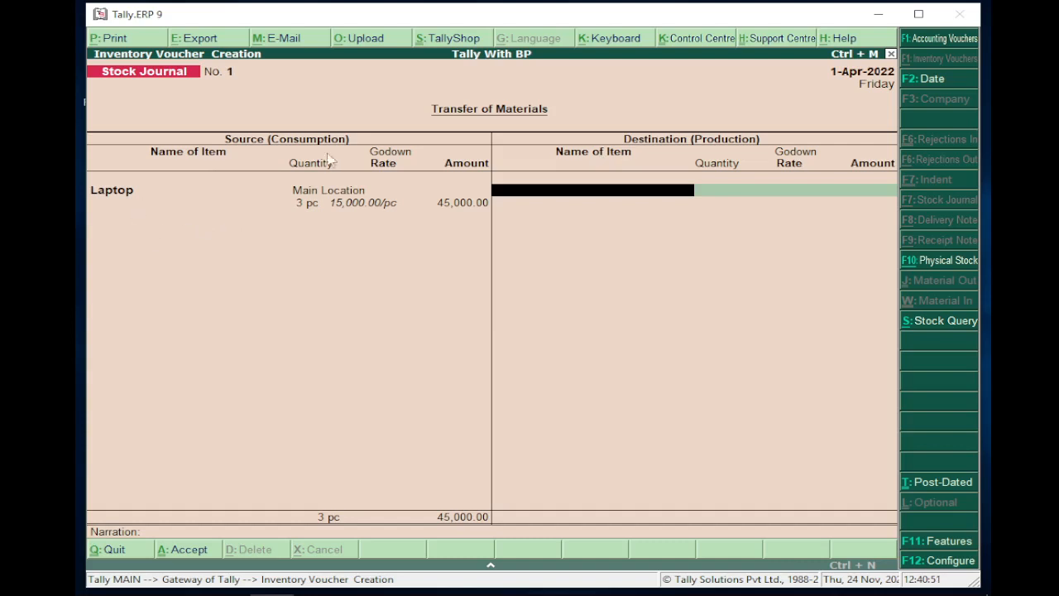
# Step: Set Laptop as the stock journal's destination item with Karol Bagh as its godown
pyautogui.press('space')
pyautogui.press('Down')
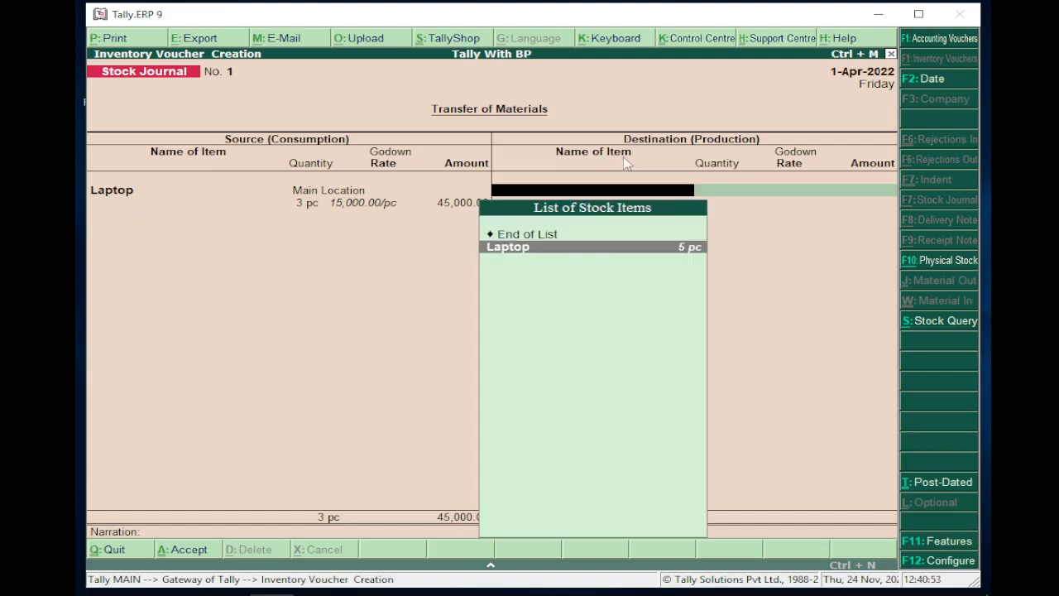
pyautogui.press('Return')
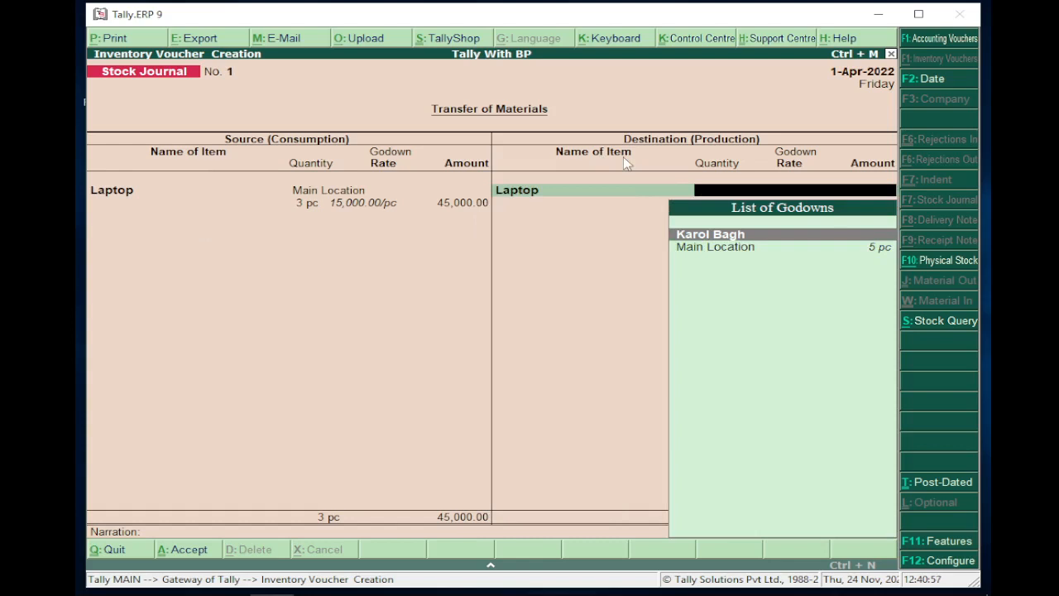
pyautogui.press('Return')
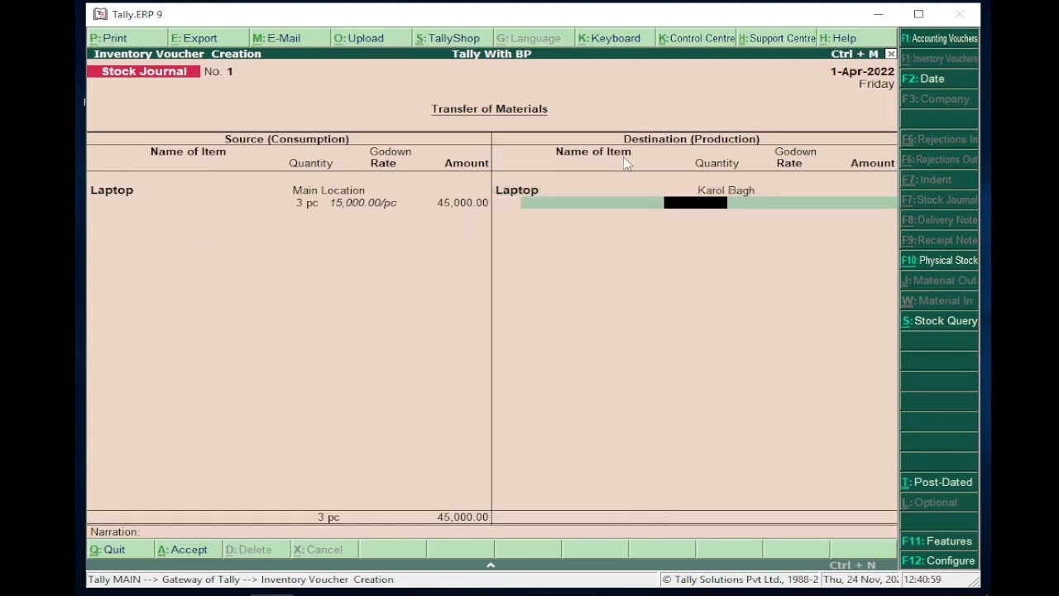
# Step: Set the destination quantity to 3 pc, accept the default rate and amount, and save the stock journal with a blank narration
pyautogui.write('3')
pyautogui.press('Return')
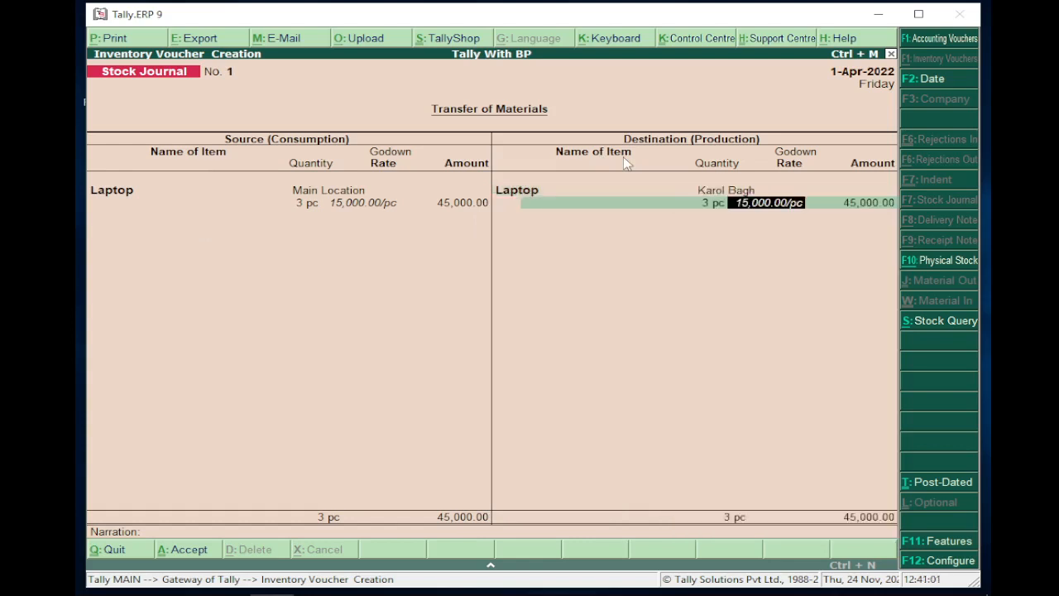
pyautogui.press('Return')
pyautogui.press('Return')
pyautogui.press('Return')
pyautogui.press('Return')
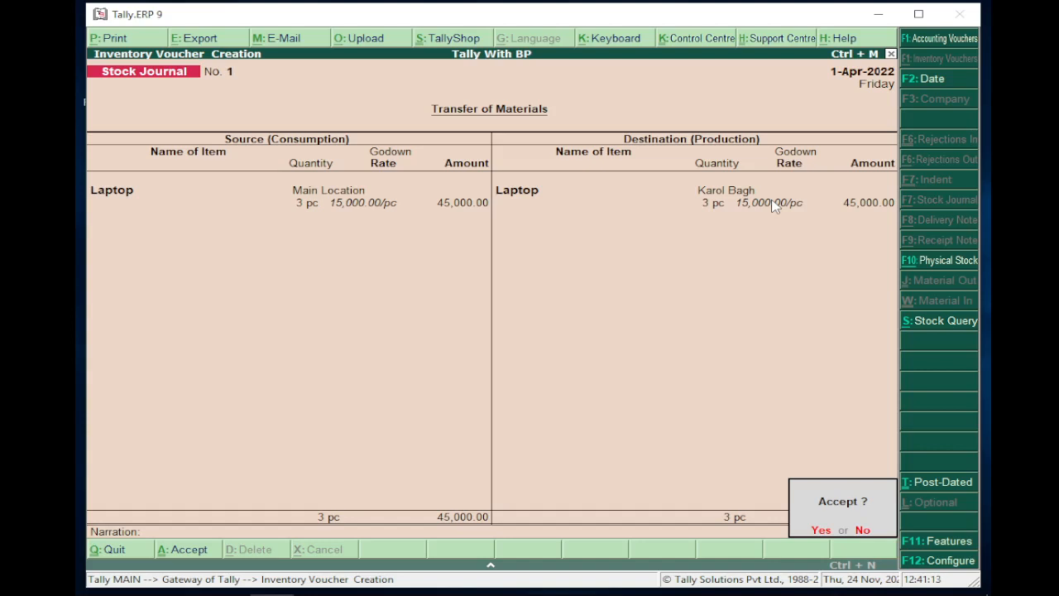
pyautogui.press('Return')
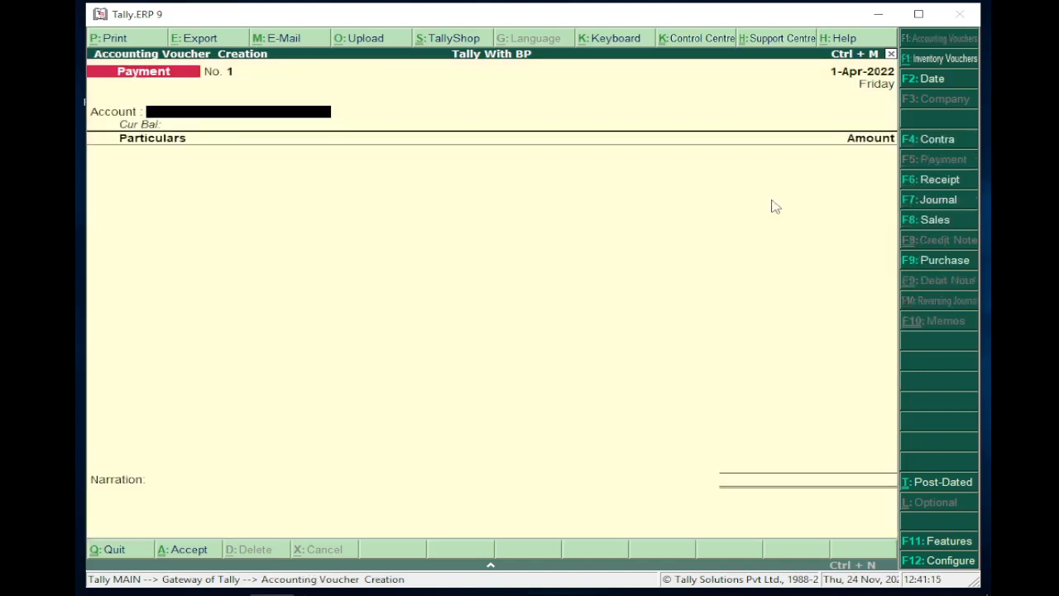
pyautogui.press('Escape')
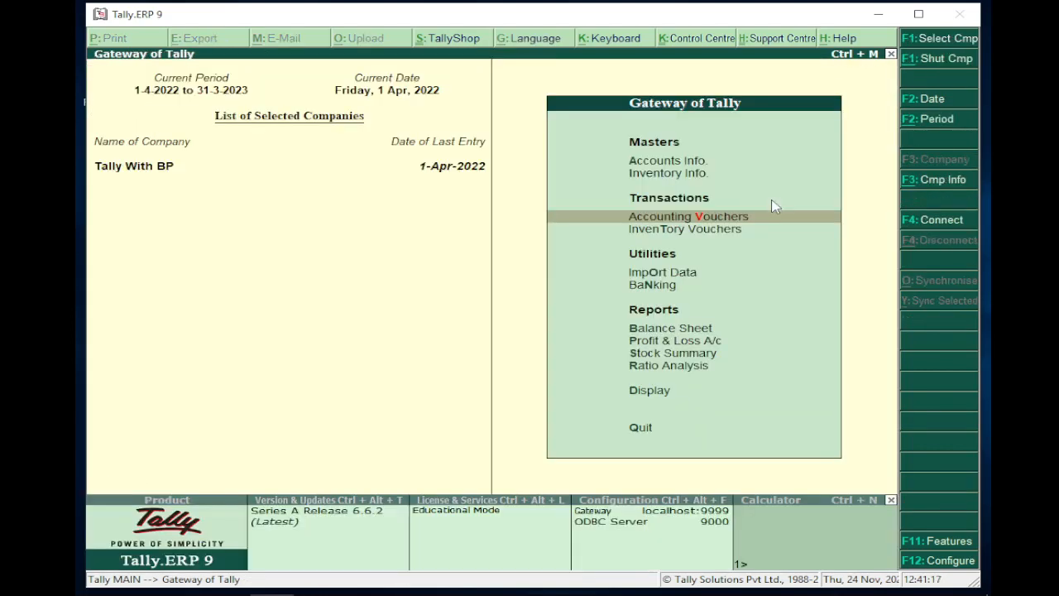
# Step: Open the Day Book report from the Gateway of Tally
pyautogui.press('Down')
pyautogui.press('Down')
pyautogui.press('Down')
pyautogui.press('Down')
pyautogui.press('Down')
pyautogui.press('Down')
pyautogui.press('Down')
pyautogui.press('Down')
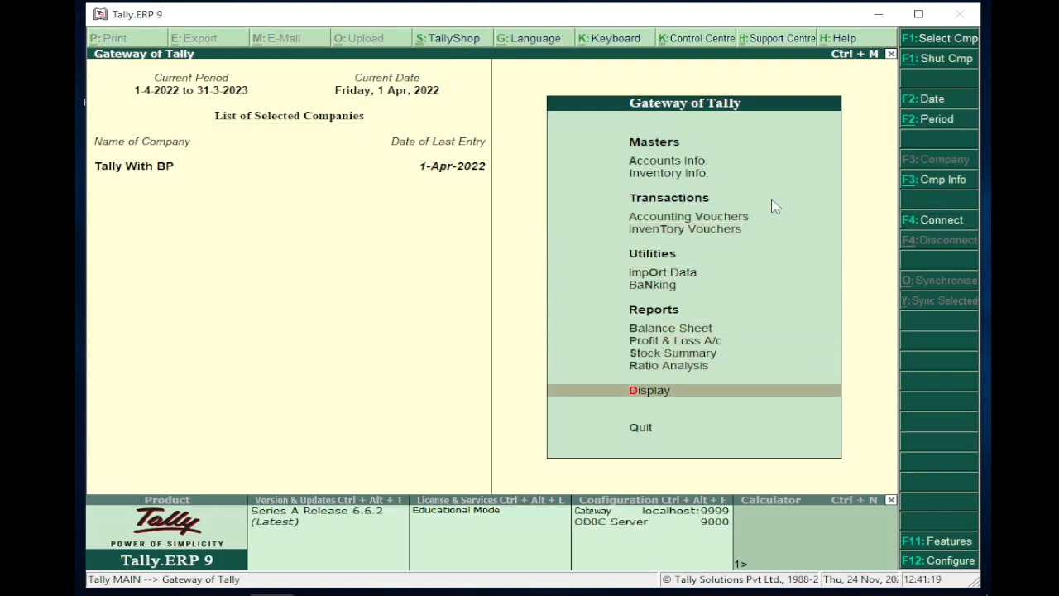
pyautogui.press('Return')
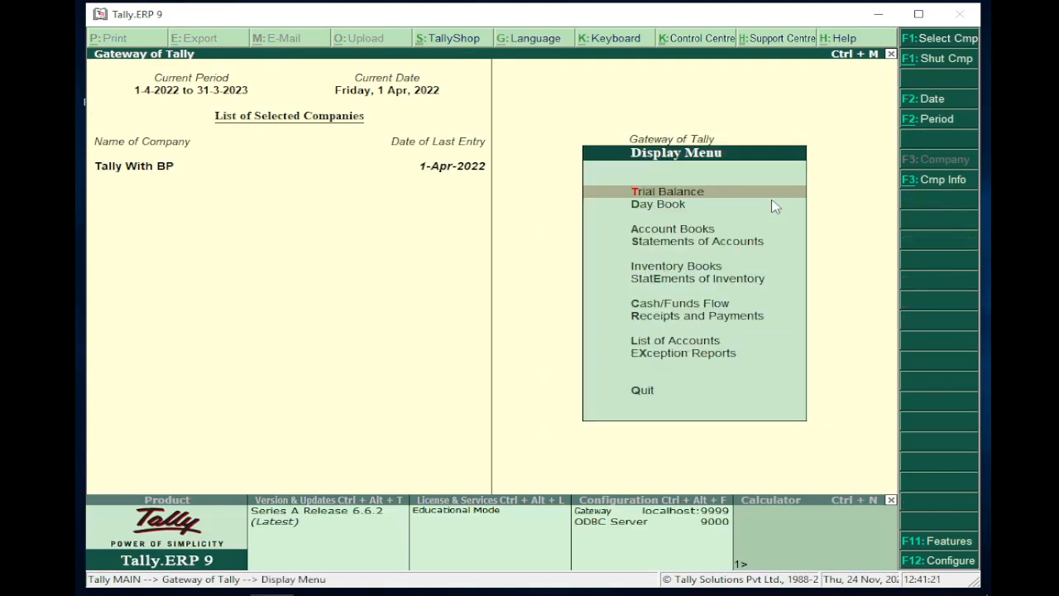
pyautogui.press('Down')
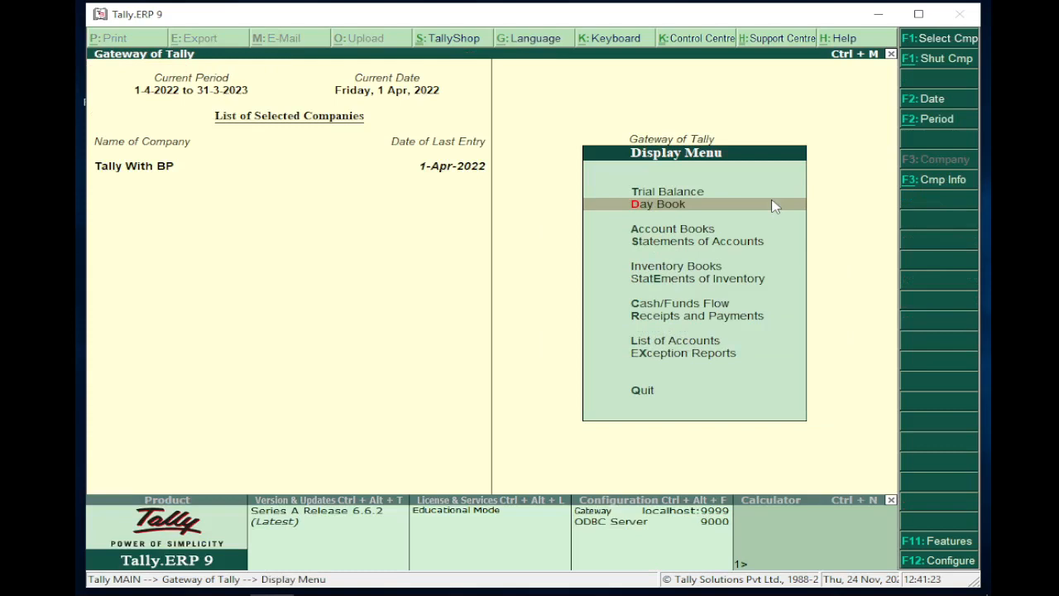
pyautogui.press('Return')
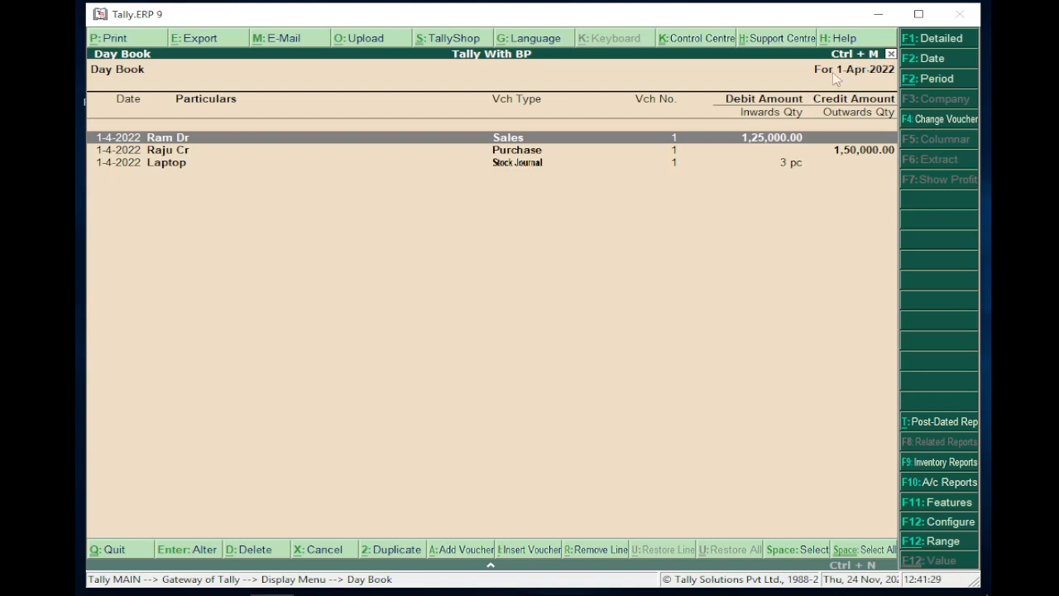
# Step: Examine the Day Book's purchase and stock journal entries, keeping the date at 1-4-2022, and return to the Gateway of Tally
pyautogui.click(526, 152)
pyautogui.click(542, 165)
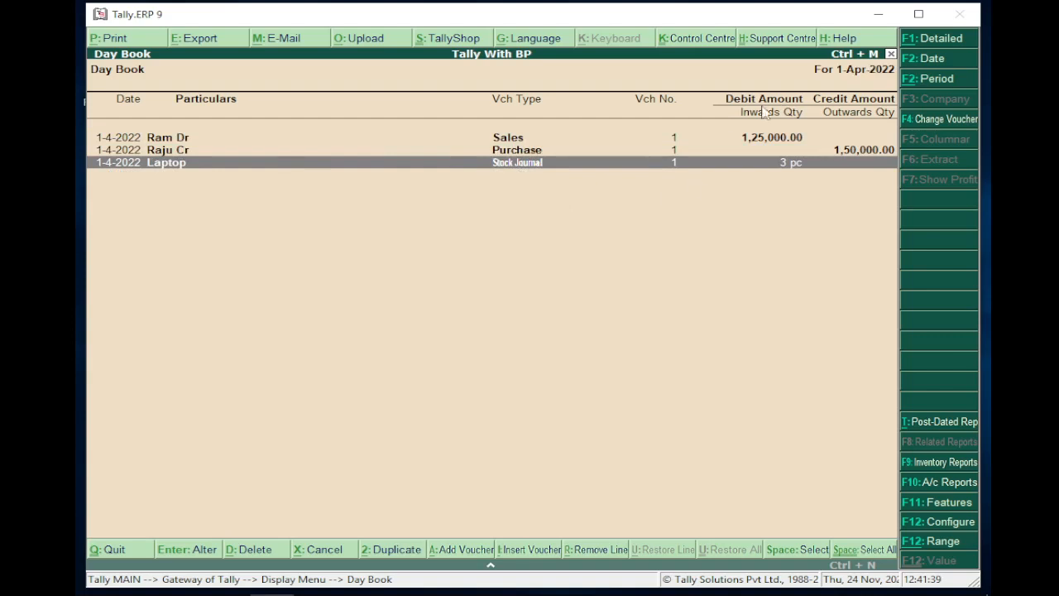
pyautogui.click(933, 67)
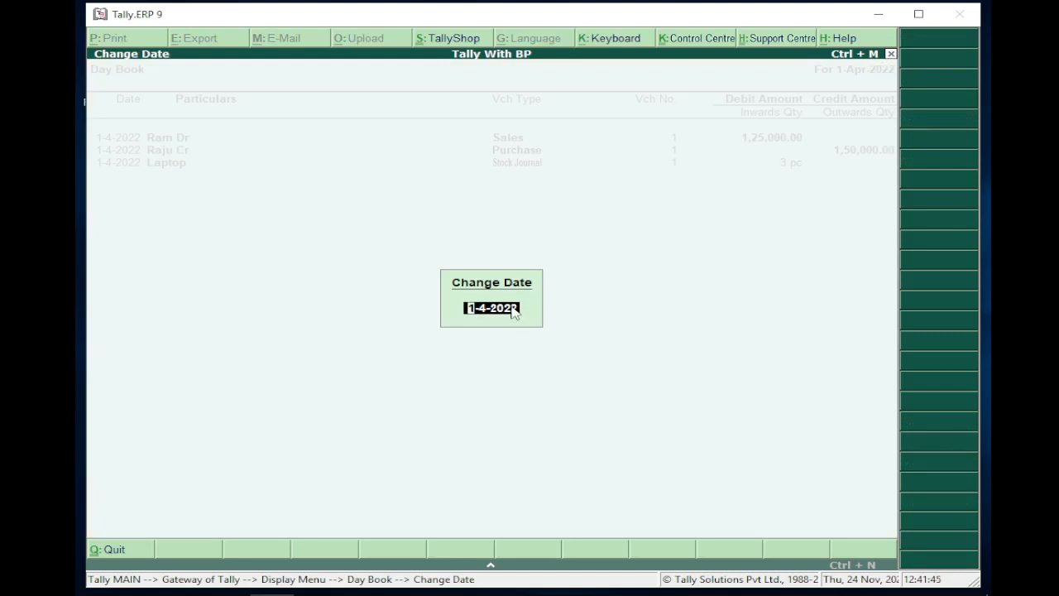
pyautogui.press('Return')
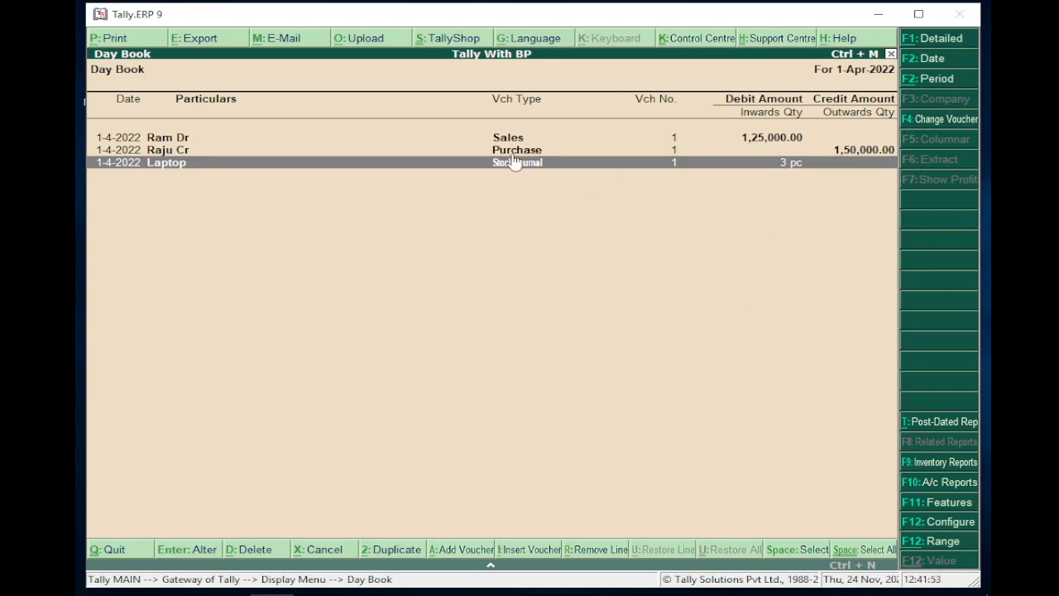
pyautogui.press('Escape')
pyautogui.press('Escape')
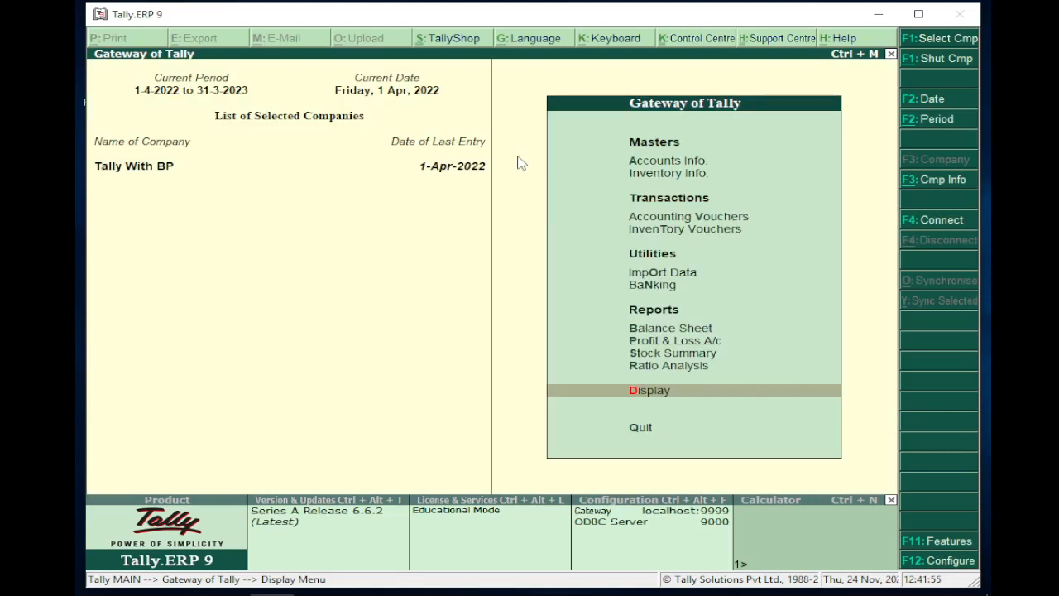
pyautogui.press('Escape')
pyautogui.press('Escape')
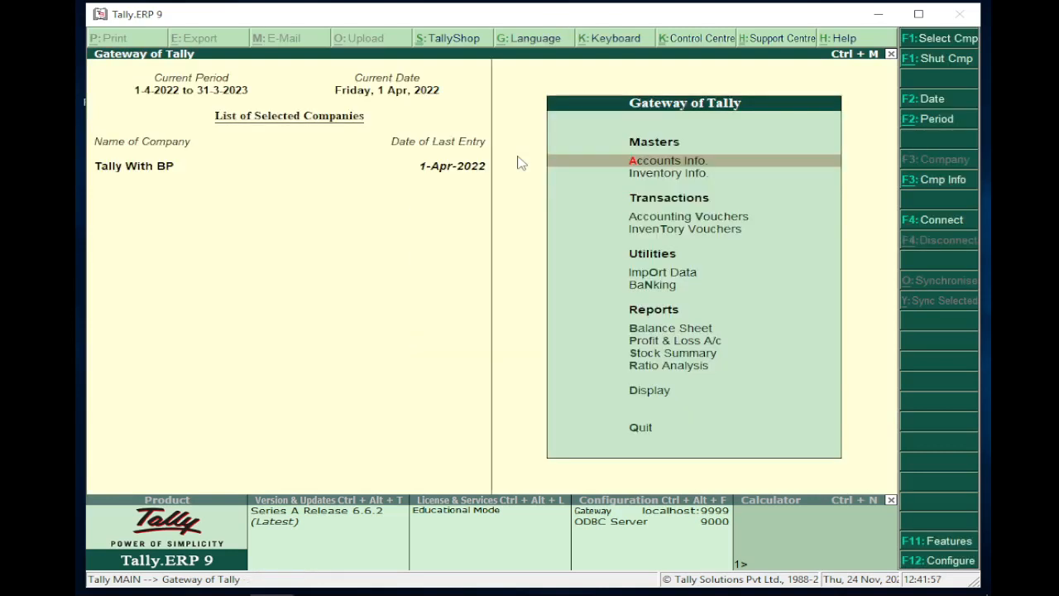